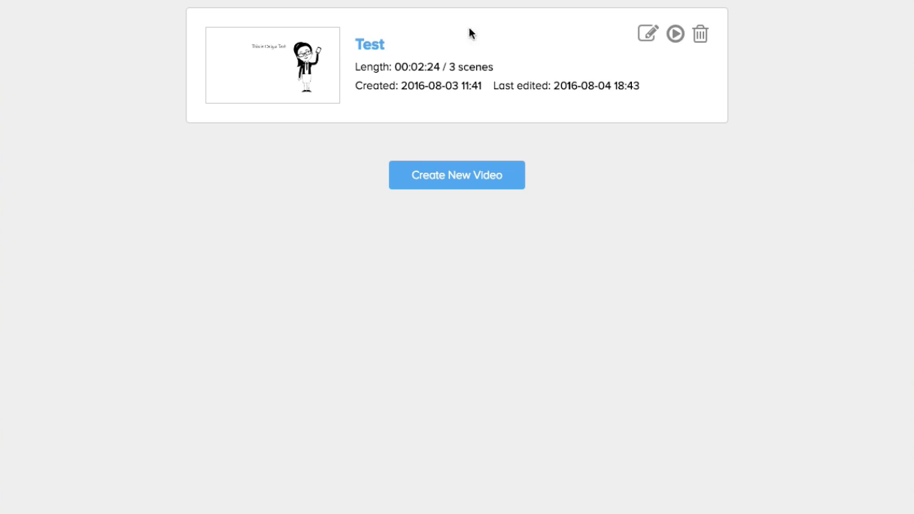
# Start a new video in Whiteboard style, not Blackboard, and title it 'Demo'.
pyautogui.click(490, 185)
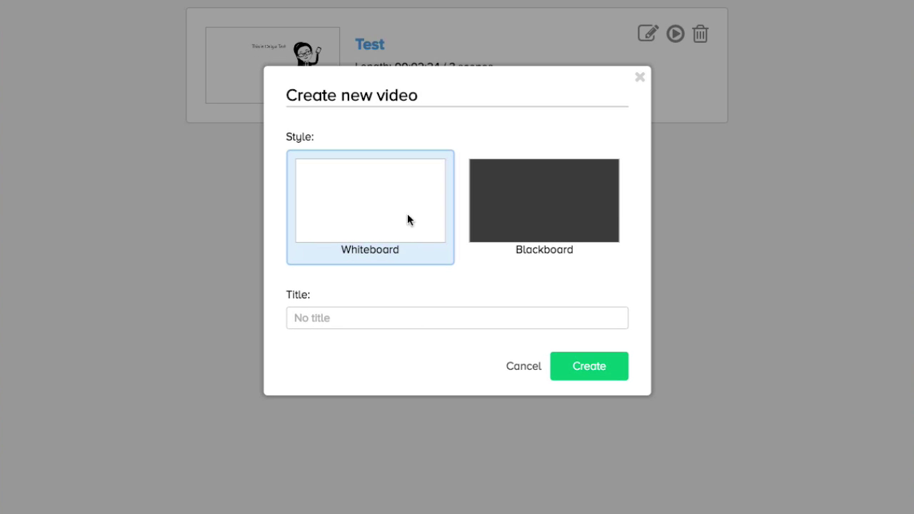
pyautogui.click(521, 216)
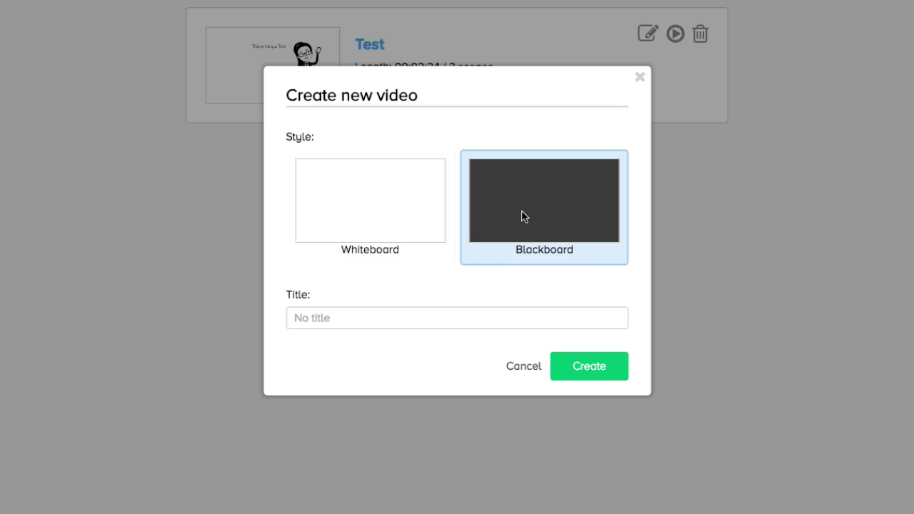
pyautogui.click(411, 217)
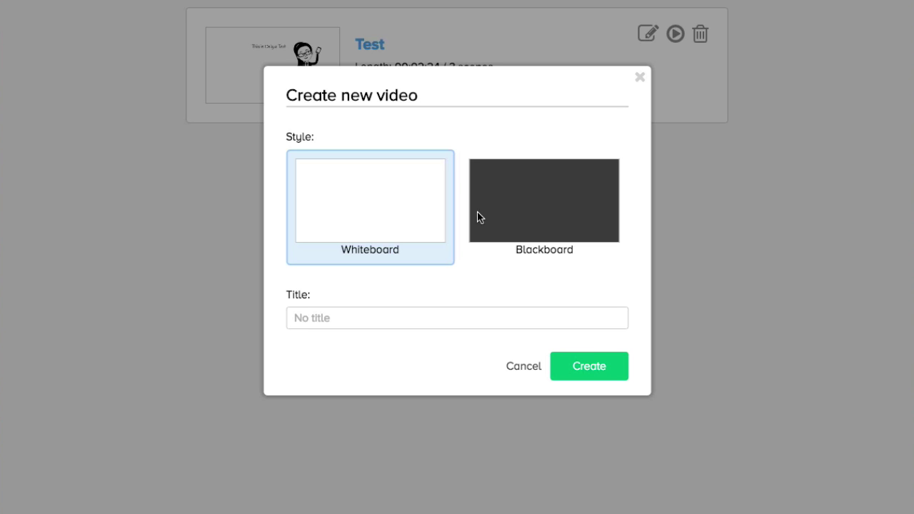
pyautogui.click(508, 216)
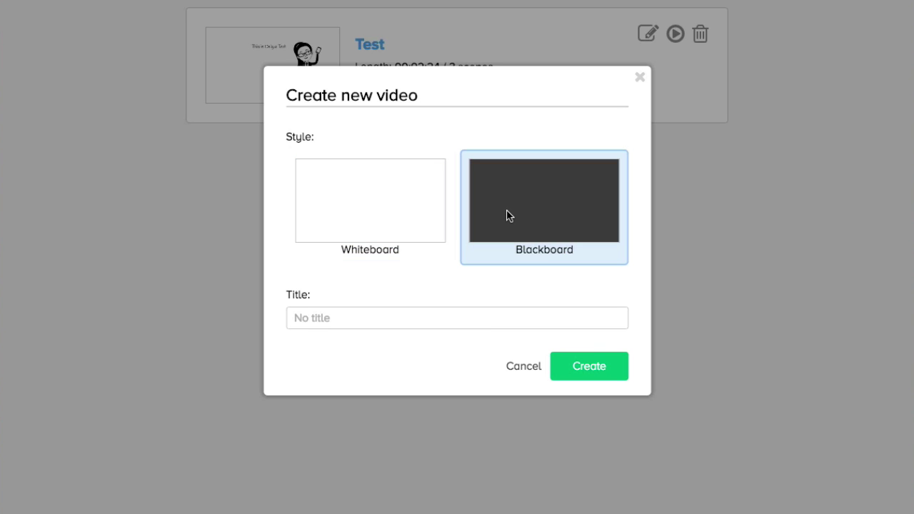
pyautogui.click(379, 215)
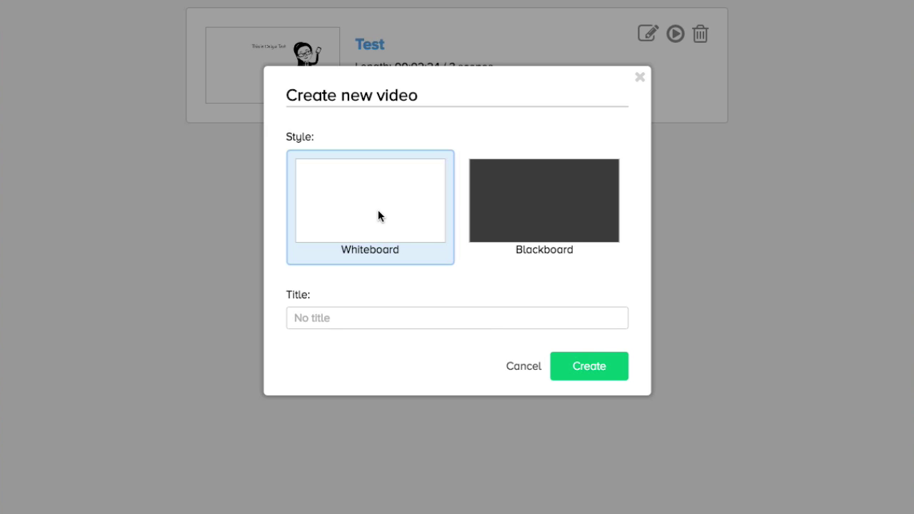
pyautogui.click(341, 317)
pyautogui.write('Demo')
pyautogui.click(588, 366)
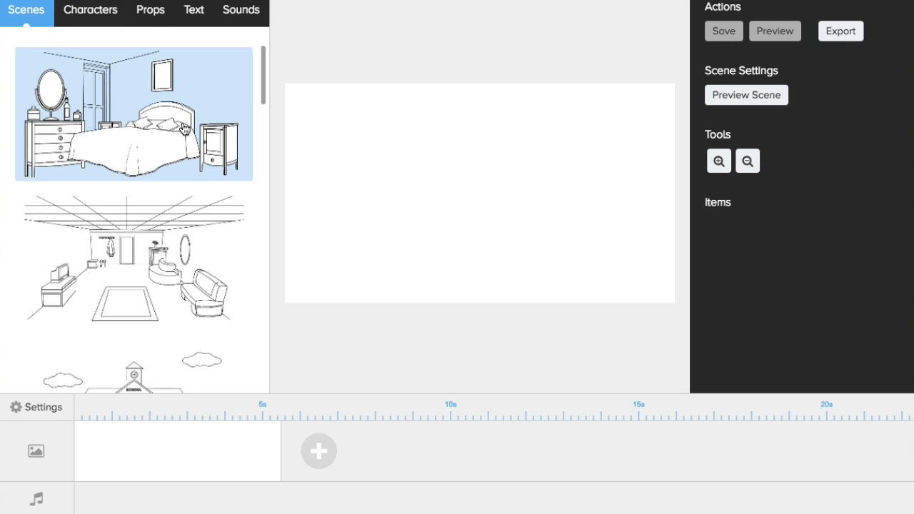
# Browse the Scenes thumbnails, then switch to the Characters library.
pyautogui.scroll(-5, 143, 143)
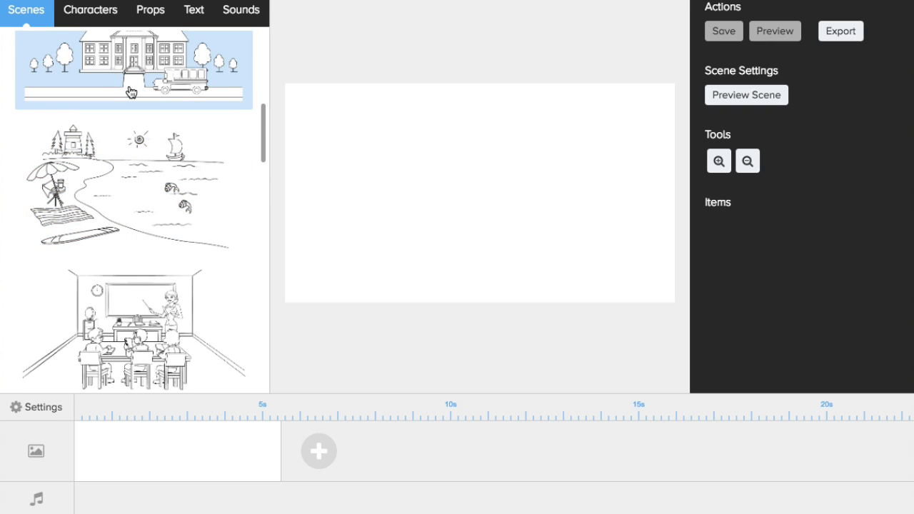
pyautogui.scroll(-10, 129, 199)
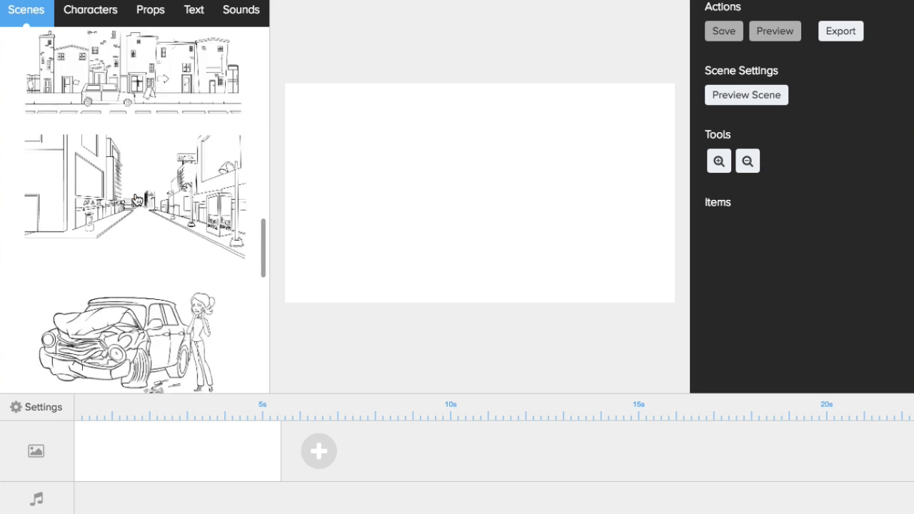
pyautogui.scroll(10, 136, 197)
pyautogui.scroll(4, 140, 166)
pyautogui.click(90, 10)
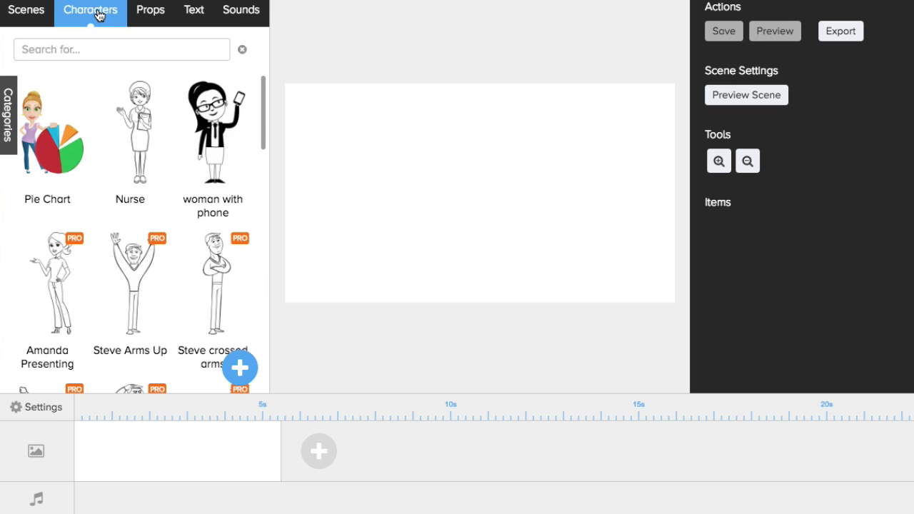
pyautogui.click(8, 108)
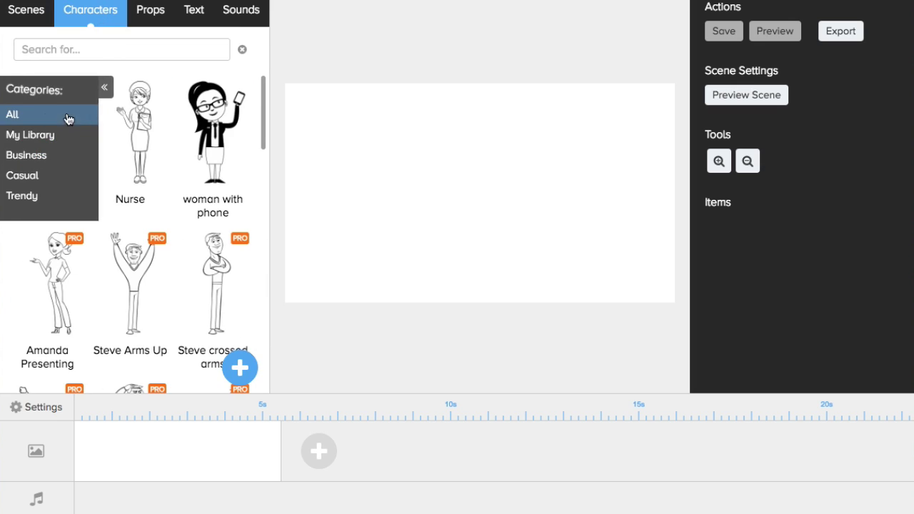
pyautogui.click(39, 162)
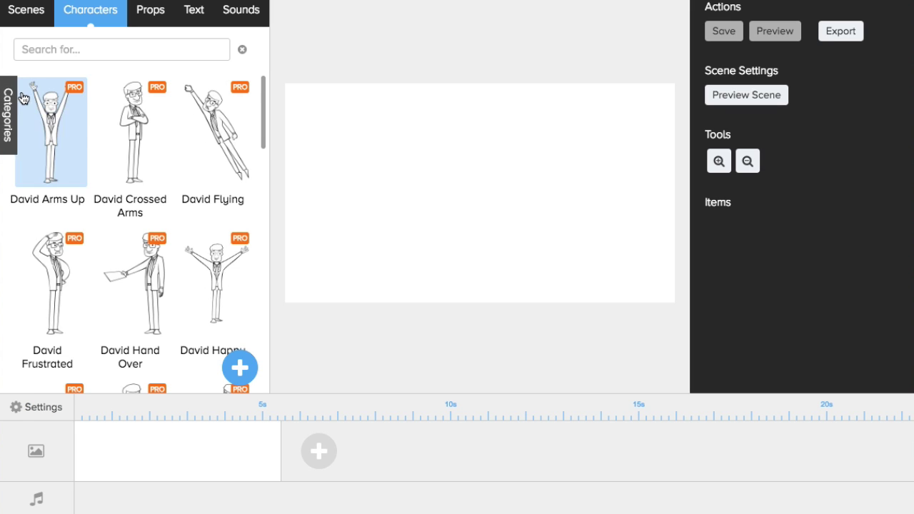
pyautogui.moveTo(13, 161)
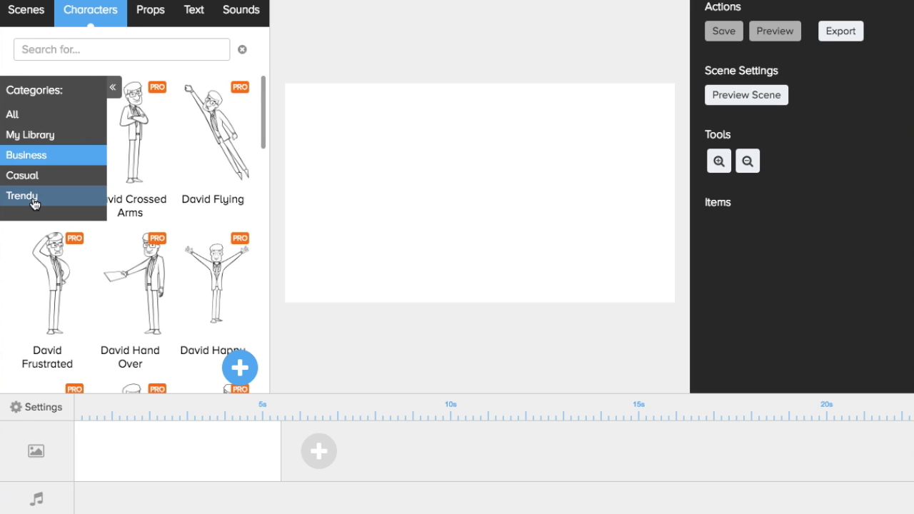
pyautogui.click(39, 134)
pyautogui.click(77, 50)
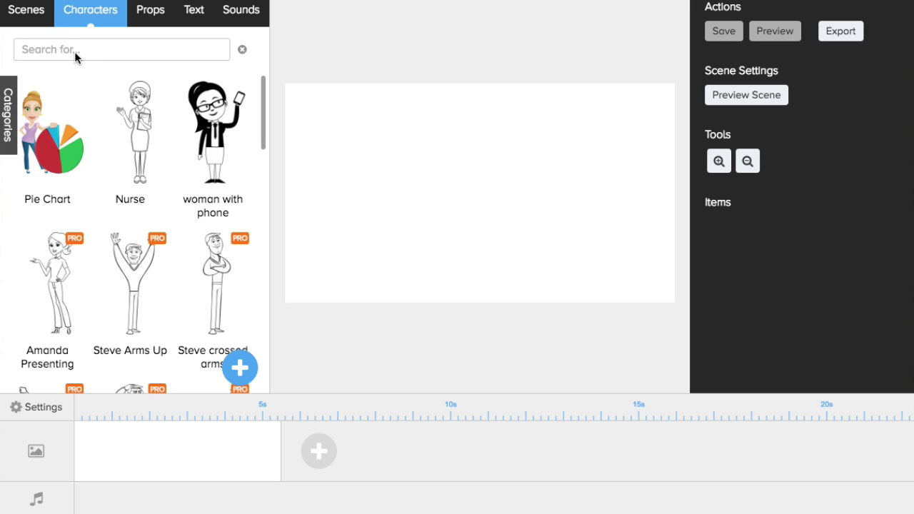
pyautogui.write('steve')
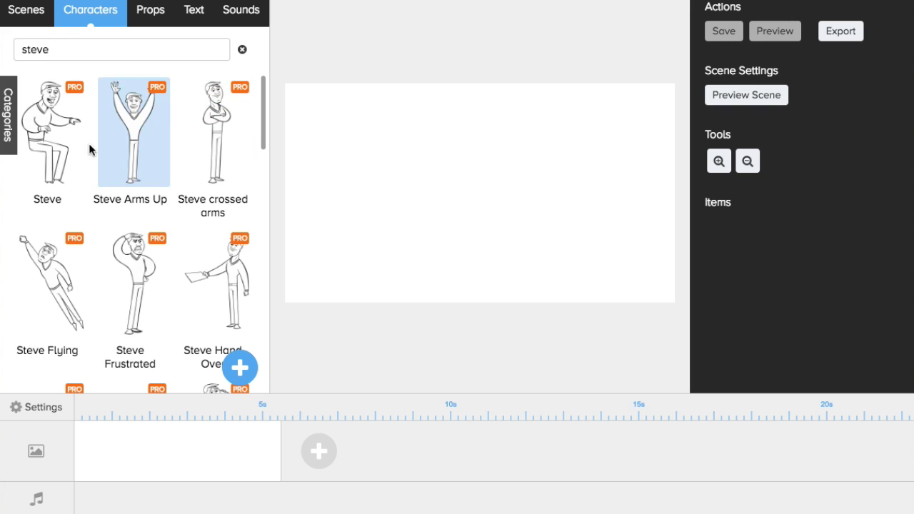
pyautogui.scroll(-1, 215, 170)
pyautogui.scroll(-10, 214, 170)
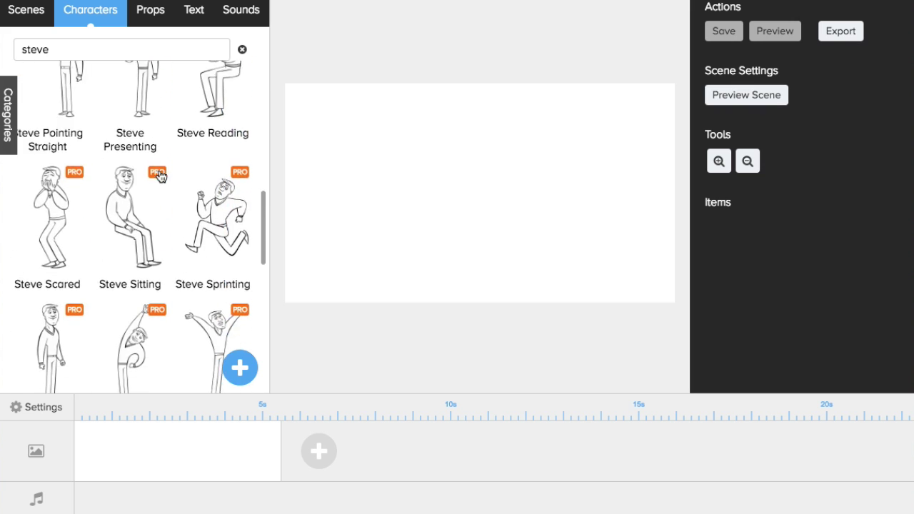
pyautogui.scroll(-12, 162, 177)
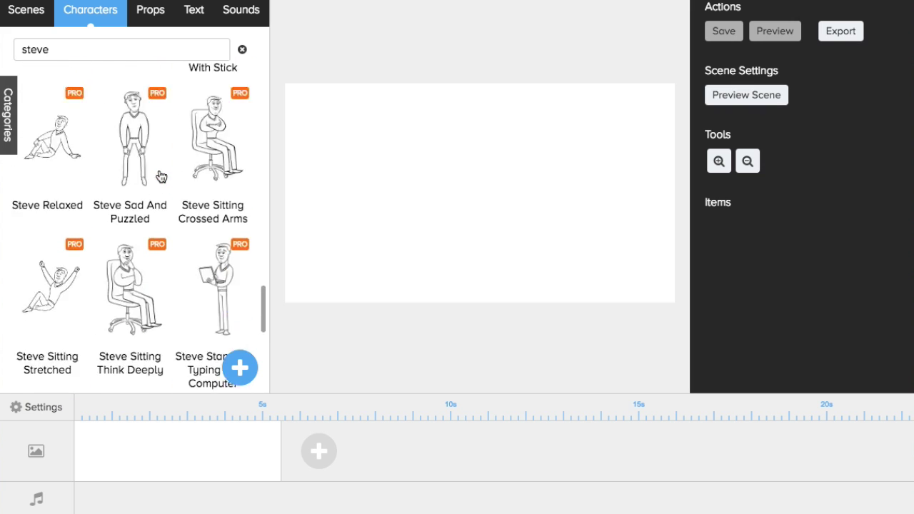
pyautogui.scroll(6, 161, 177)
pyautogui.scroll(6, 162, 177)
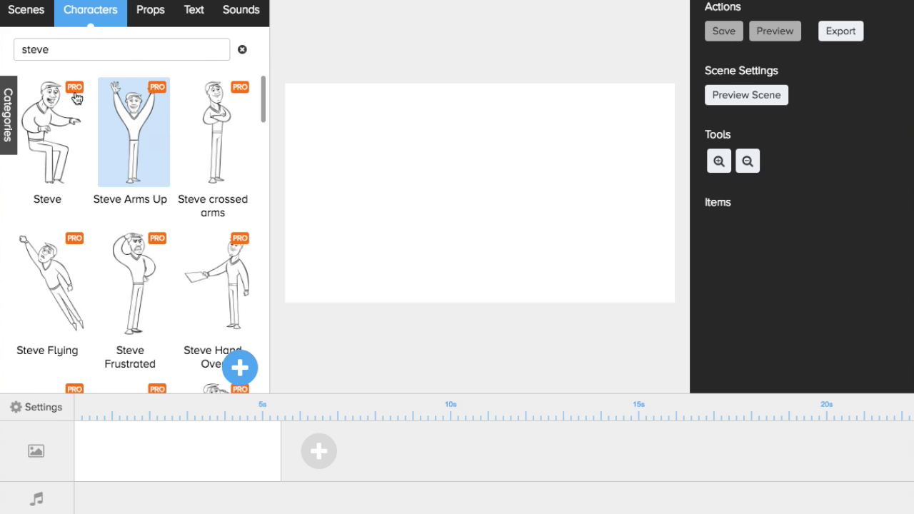
pyautogui.moveTo(61, 50); pyautogui.dragTo(8, 47)
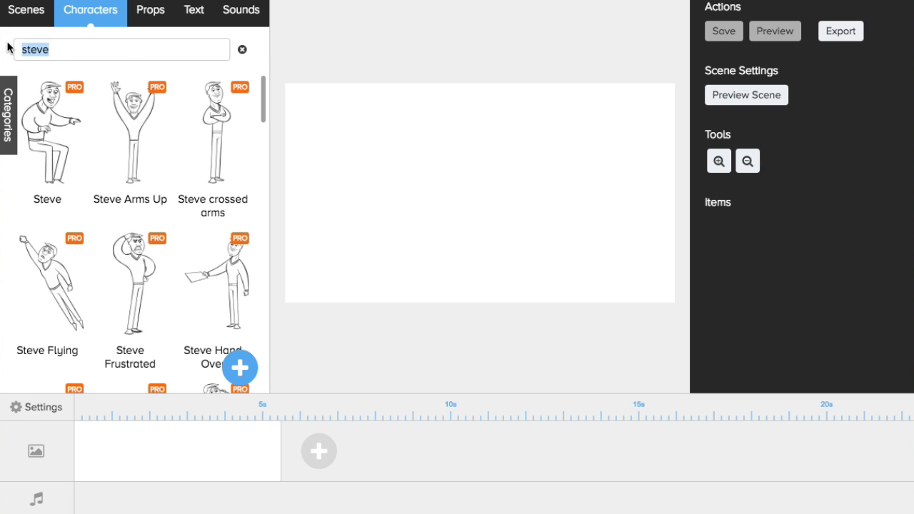
pyautogui.press('BackSpace')
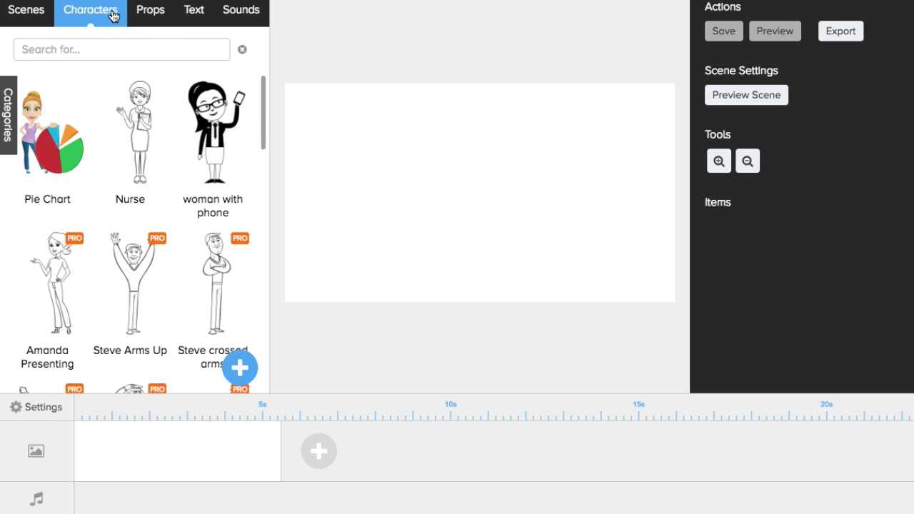
# Browse the Props library, briefly returning to Characters in between.
pyautogui.click(159, 11)
pyautogui.scroll(-5, 163, 198)
pyautogui.scroll(5, 164, 198)
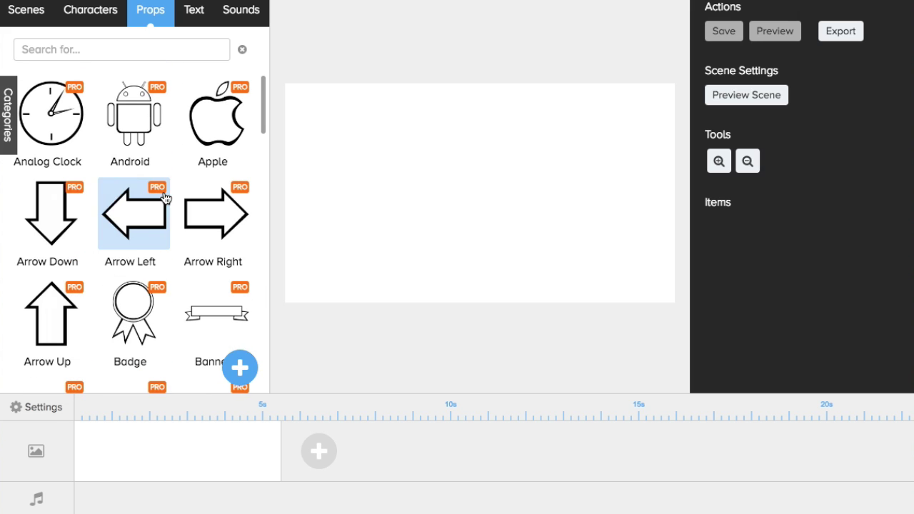
pyautogui.click(90, 13)
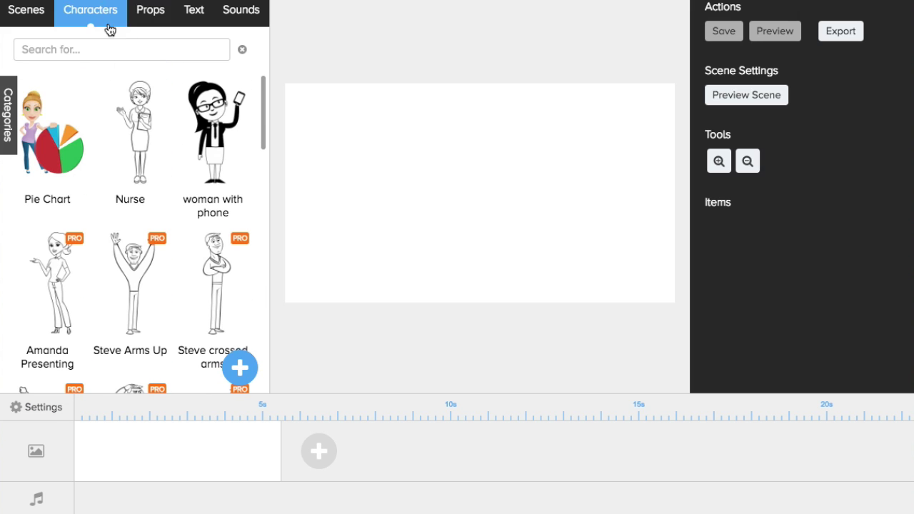
pyautogui.click(150, 19)
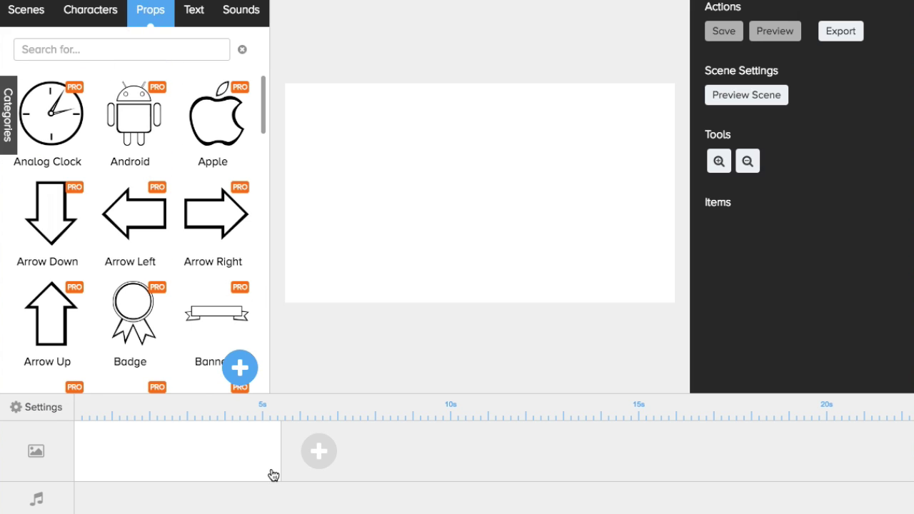
# Cancel the Add new prop dialog without adding a prop, then show the Text library.
pyautogui.click(240, 368)
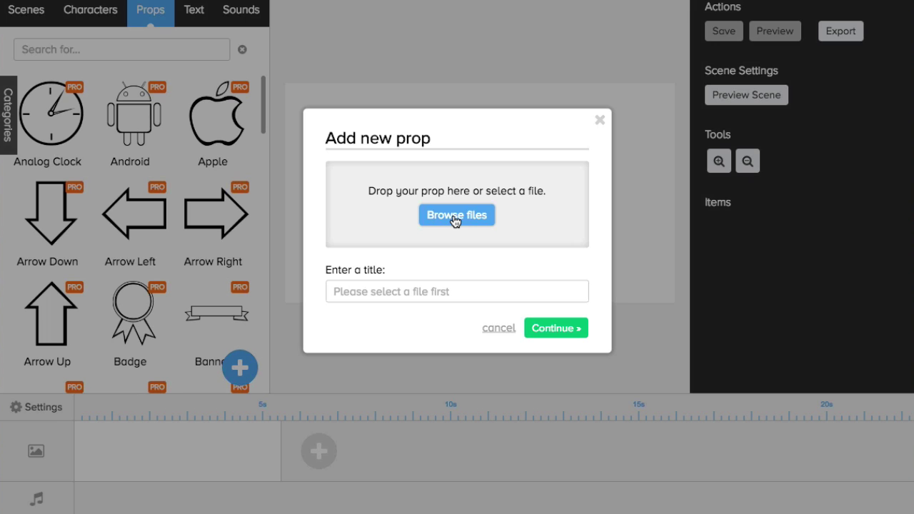
pyautogui.click(499, 331)
pyautogui.click(196, 11)
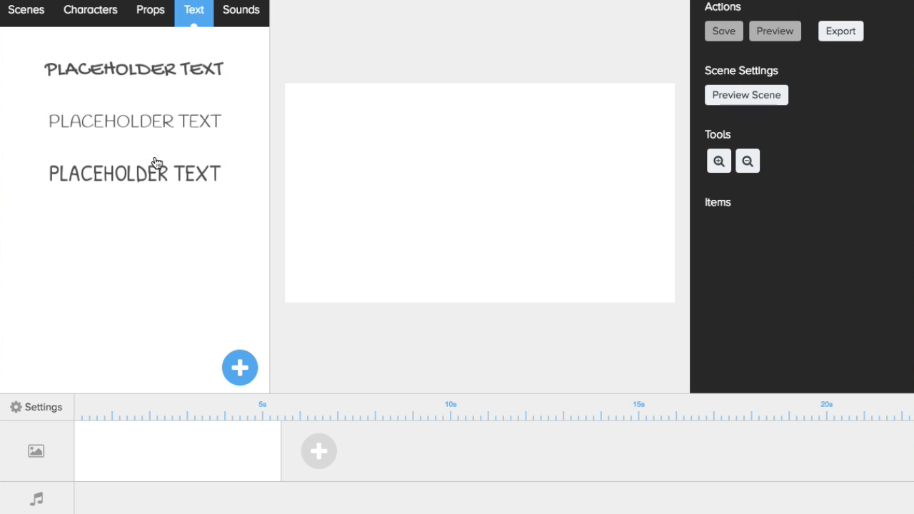
# Cancel the Add new font dialog without adding a font and switch to Sounds.
pyautogui.click(239, 368)
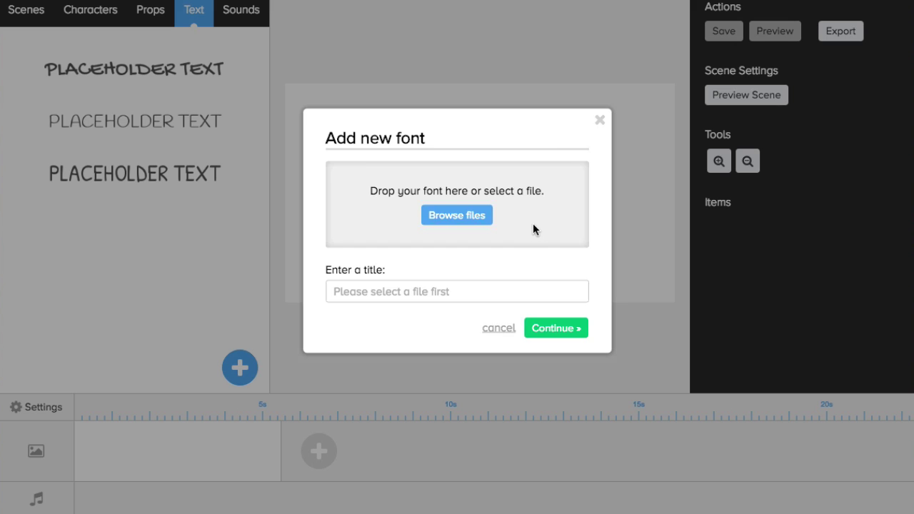
pyautogui.click(600, 121)
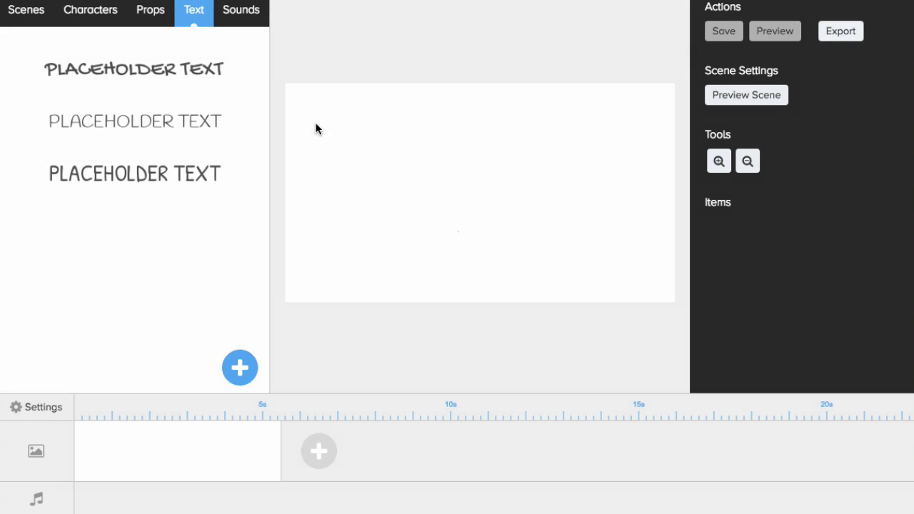
pyautogui.click(245, 21)
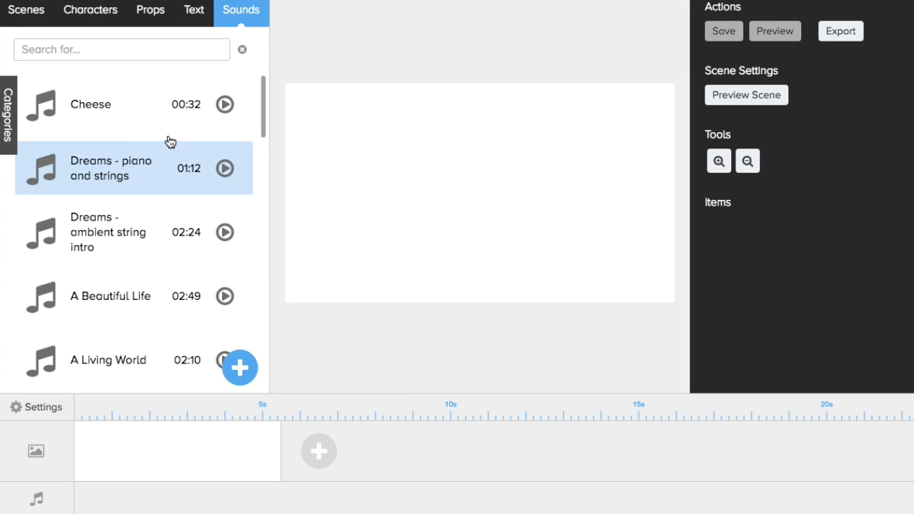
# Filter sounds to Logos and back to all, then cancel the Add new sound dialog.
pyautogui.click(12, 123)
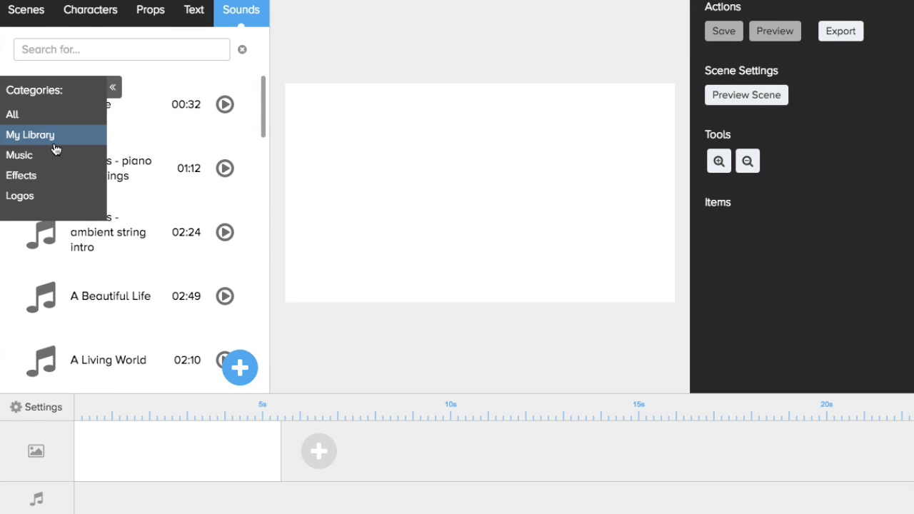
pyautogui.click(46, 197)
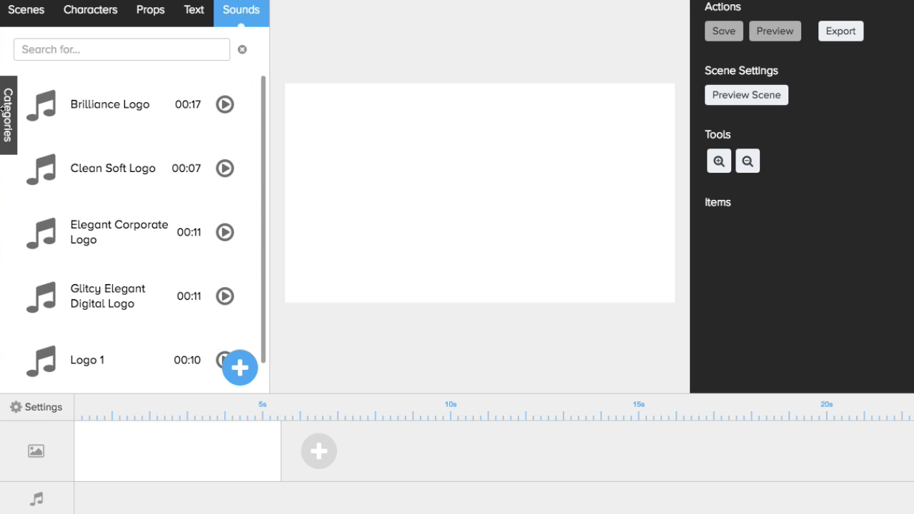
pyautogui.click(9, 111)
pyautogui.click(38, 119)
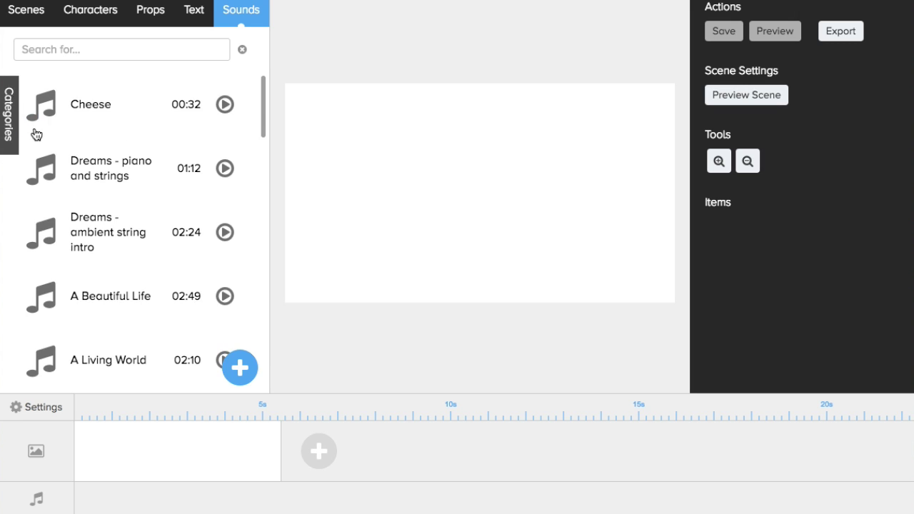
pyautogui.click(239, 368)
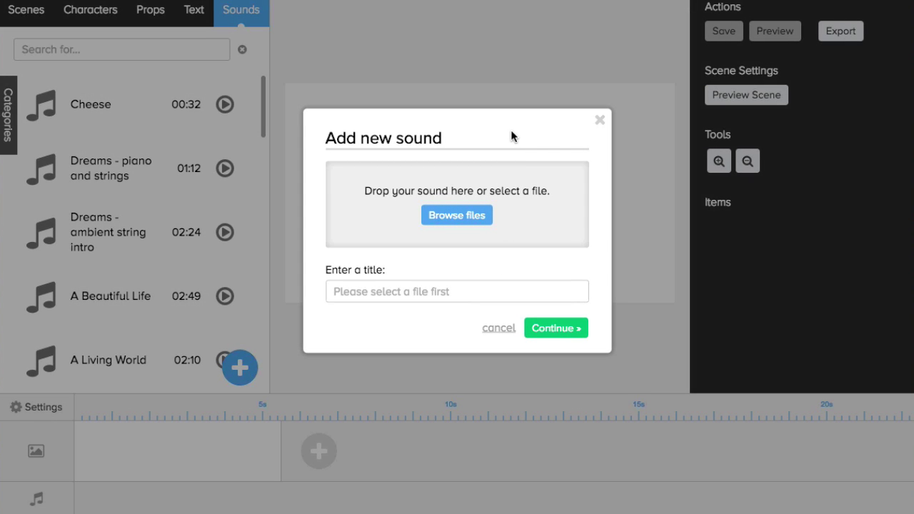
pyautogui.click(600, 122)
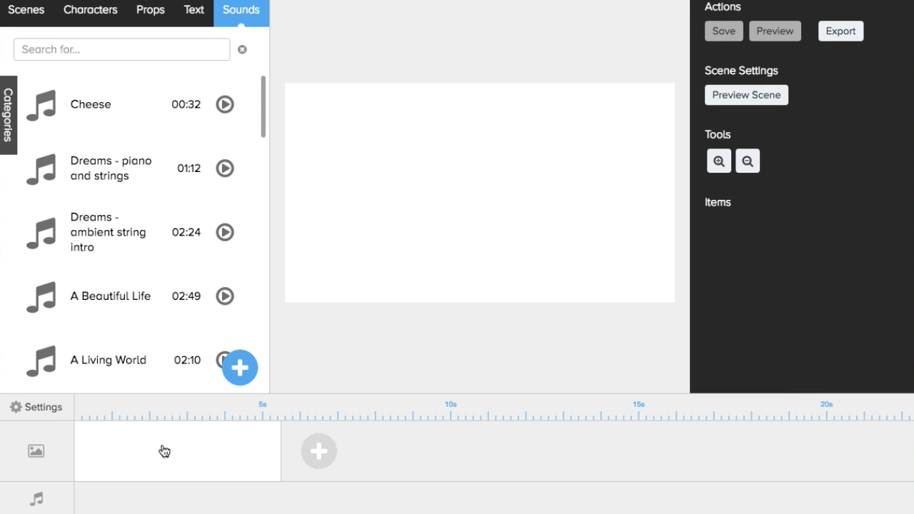
# Add a second scene, return to scene 1, and place Steve crossed arms on the canvas.
pyautogui.click(316, 451)
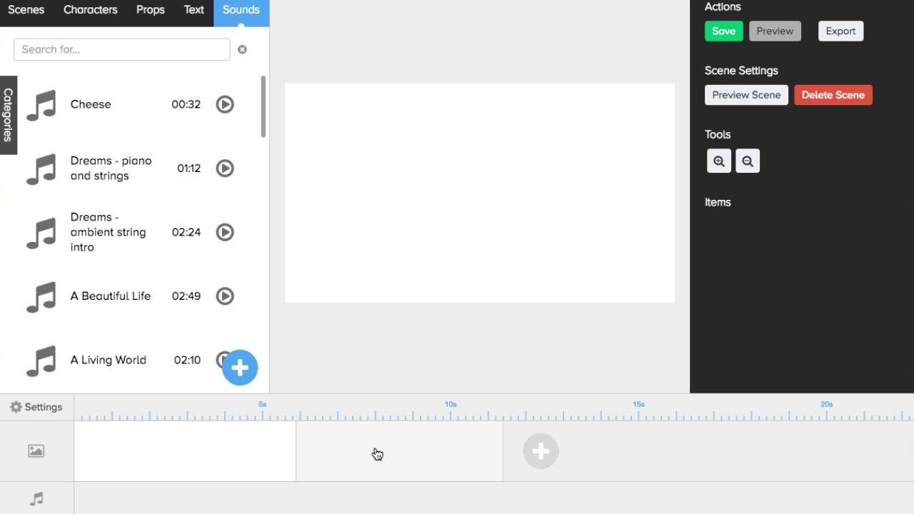
pyautogui.click(235, 453)
pyautogui.click(100, 22)
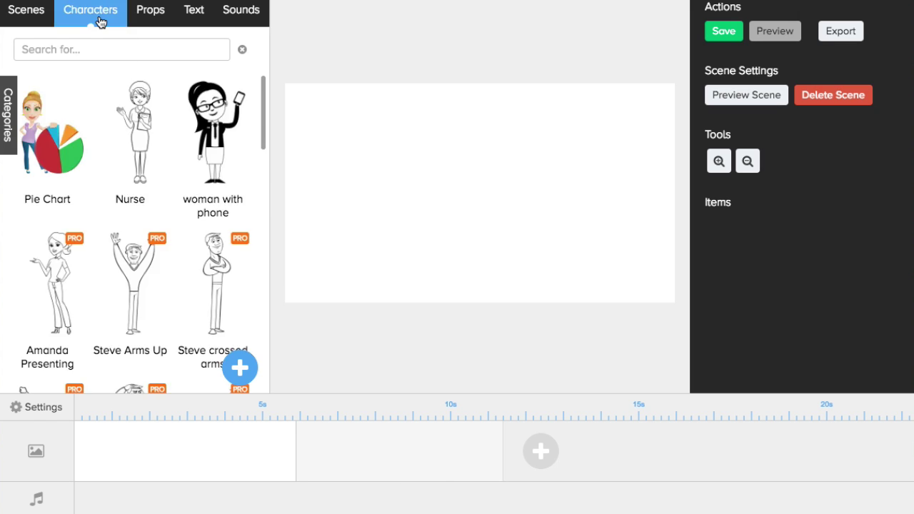
pyautogui.scroll(-3, 136, 142)
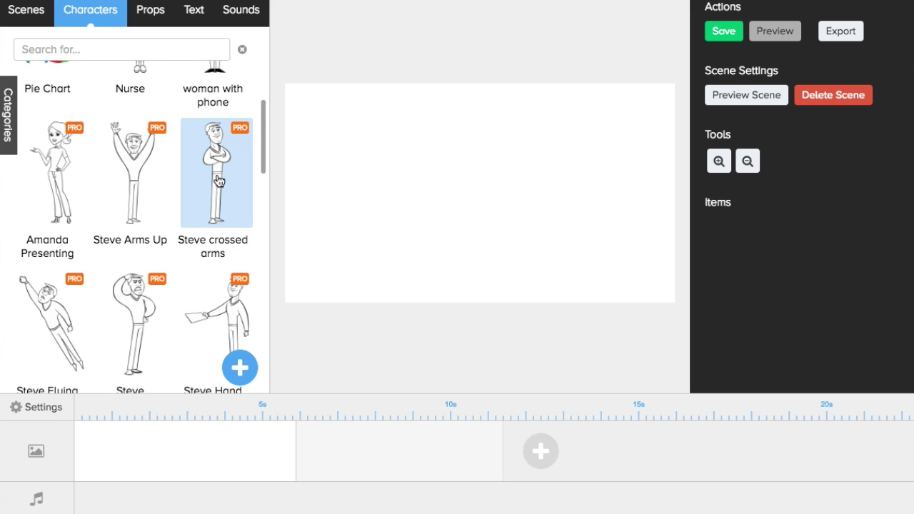
pyautogui.moveTo(214, 175); pyautogui.dragTo(429, 208)
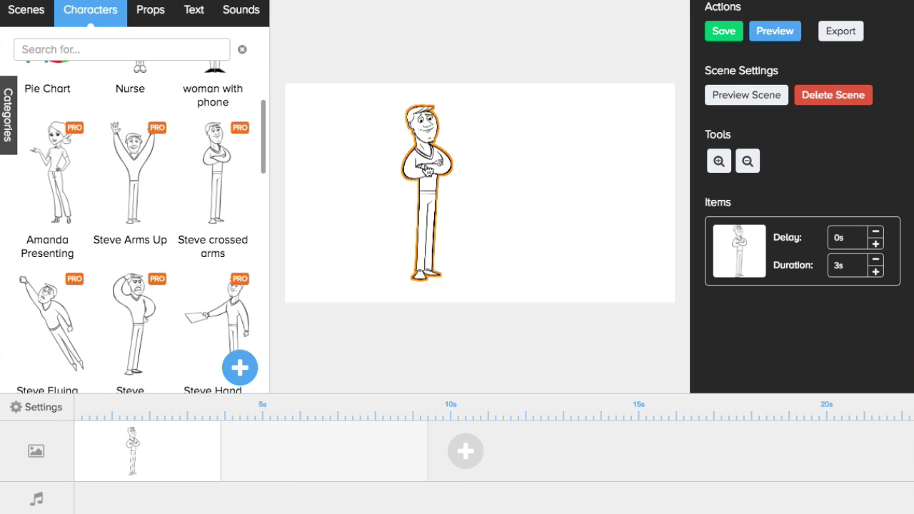
pyautogui.click(412, 160)
pyautogui.moveTo(412, 160); pyautogui.dragTo(397, 173)
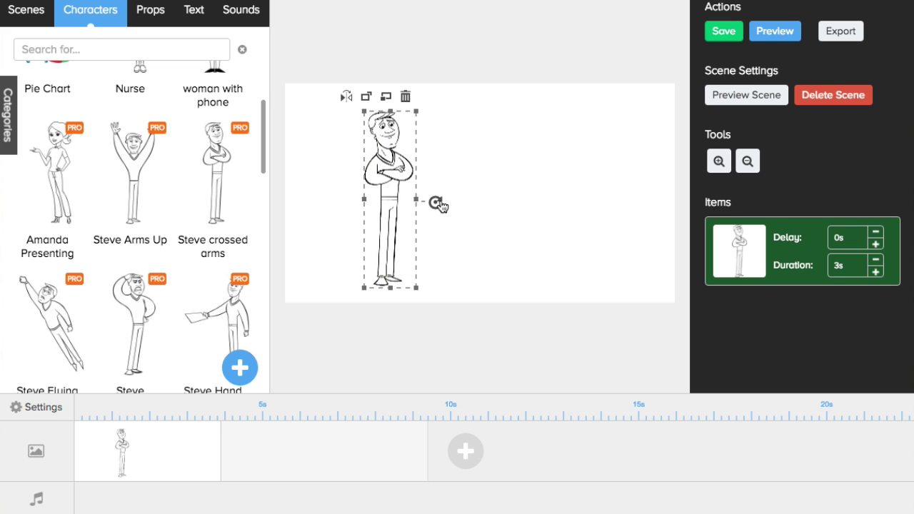
# Try mirroring Steve, leaving his original facing, and preview the drawing animation.
pyautogui.click(347, 98)
pyautogui.click(347, 98)
pyautogui.click(347, 98)
pyautogui.click(347, 98)
pyautogui.click(771, 36)
# Place the Facebook prop on the canvas to the right of Steve.
pyautogui.click(149, 17)
pyautogui.scroll(-11, 193, 206)
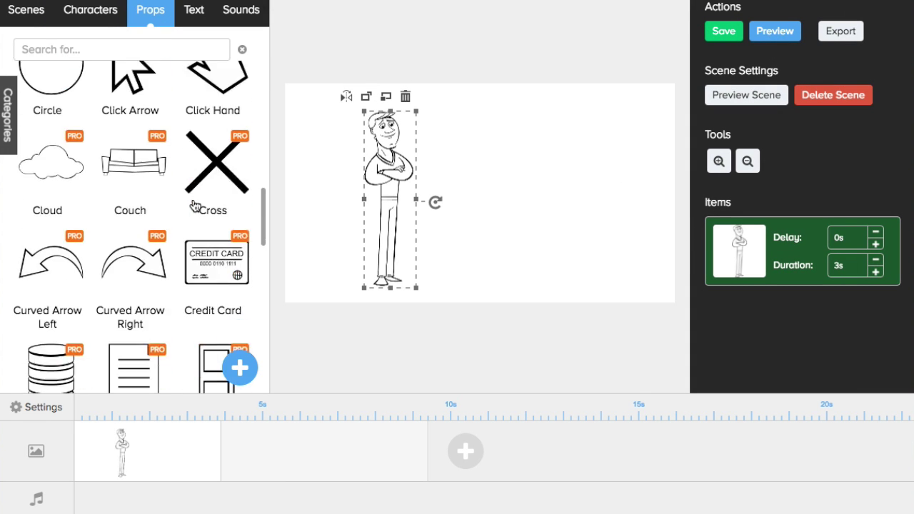
pyautogui.scroll(-5, 192, 205)
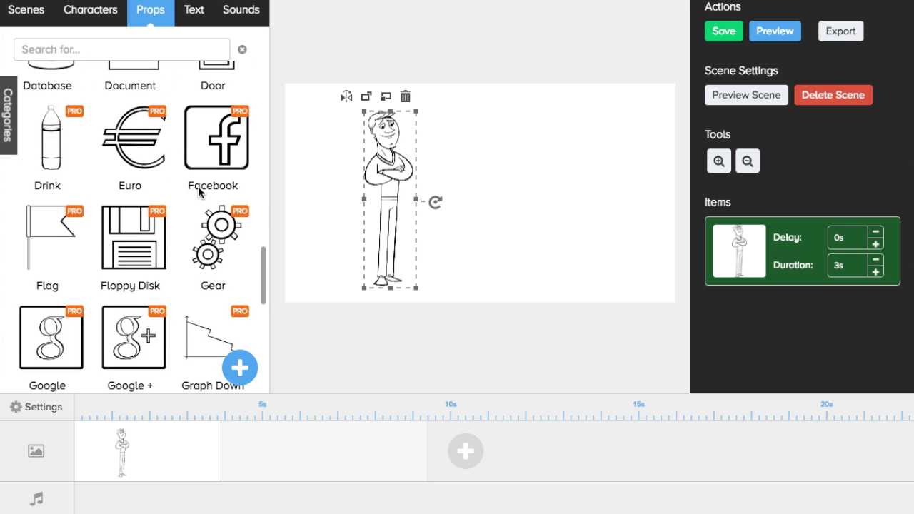
pyautogui.moveTo(213, 164); pyautogui.dragTo(547, 197)
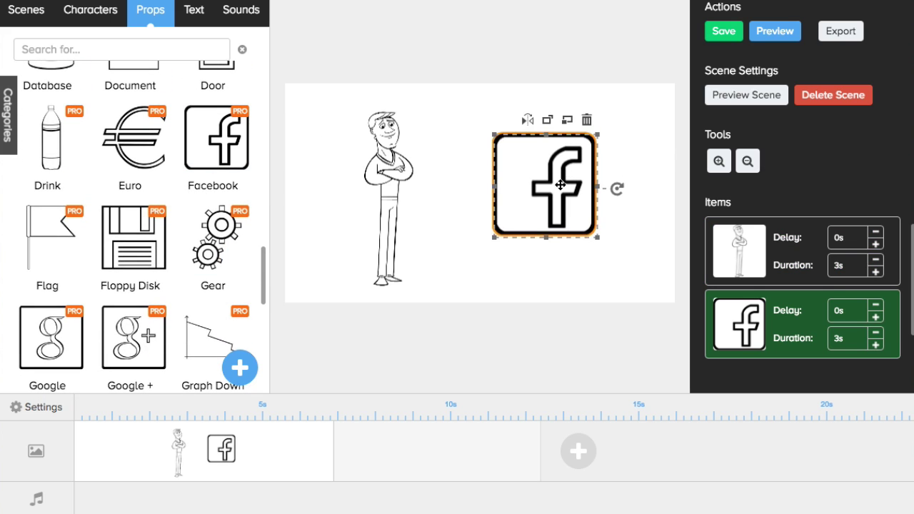
# Set the Steve character's drawing duration to 2s.
pyautogui.scroll(-2, 815, 254)
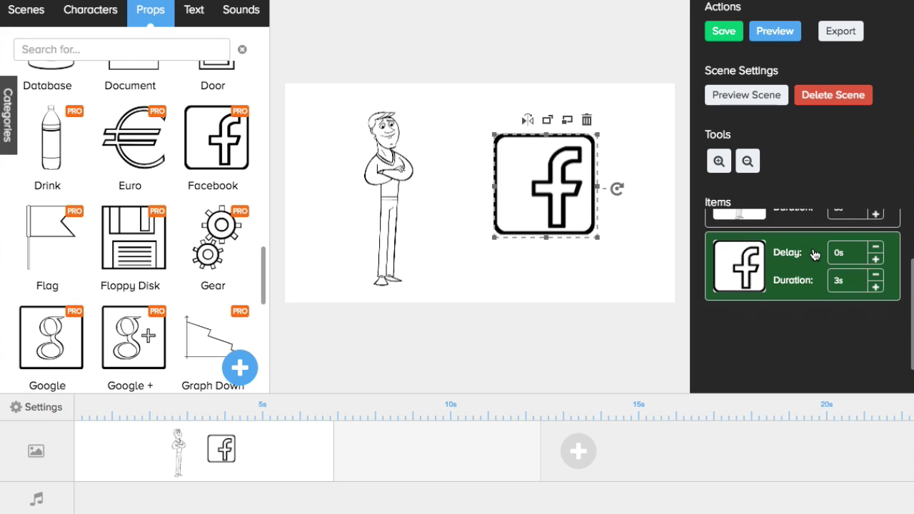
pyautogui.scroll(2, 814, 255)
pyautogui.click(797, 254)
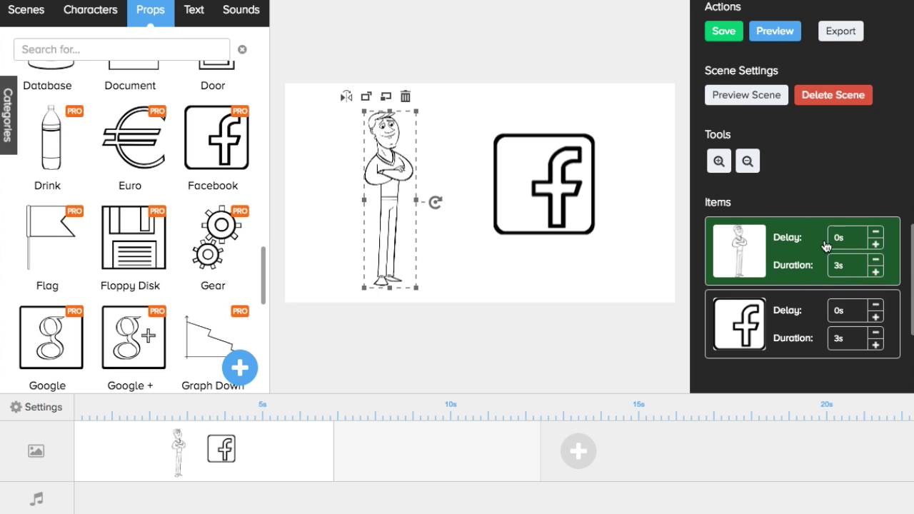
pyautogui.click(876, 261)
pyautogui.click(876, 261)
pyautogui.click(875, 261)
pyautogui.click(876, 261)
pyautogui.click(876, 260)
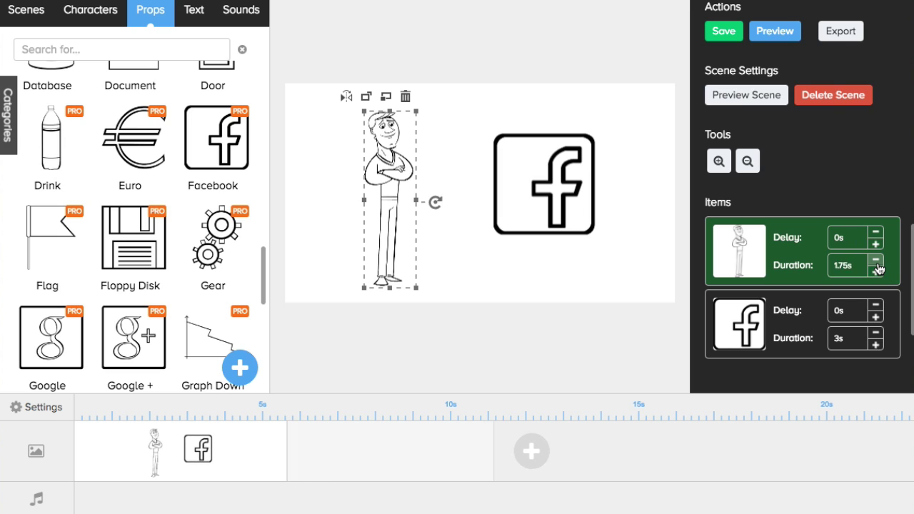
pyautogui.click(876, 260)
pyautogui.click(876, 261)
pyautogui.click(876, 273)
pyautogui.click(876, 273)
pyautogui.click(876, 273)
pyautogui.click(876, 273)
pyautogui.click(876, 272)
pyautogui.click(876, 273)
pyautogui.click(876, 273)
pyautogui.click(876, 273)
pyautogui.click(876, 261)
pyautogui.click(876, 261)
pyautogui.click(876, 261)
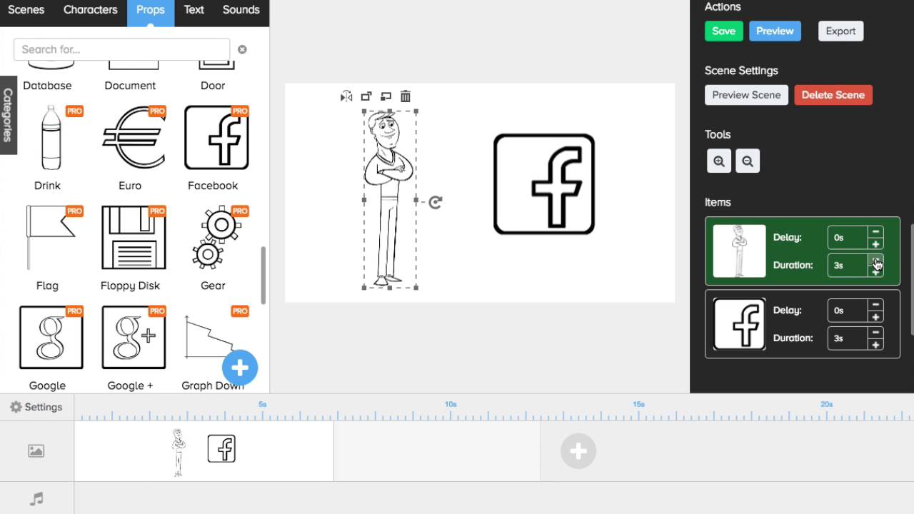
pyautogui.click(876, 261)
pyautogui.click(876, 261)
# Compare the Facebook prop and Steve timings, then show the Sounds library.
pyautogui.click(782, 323)
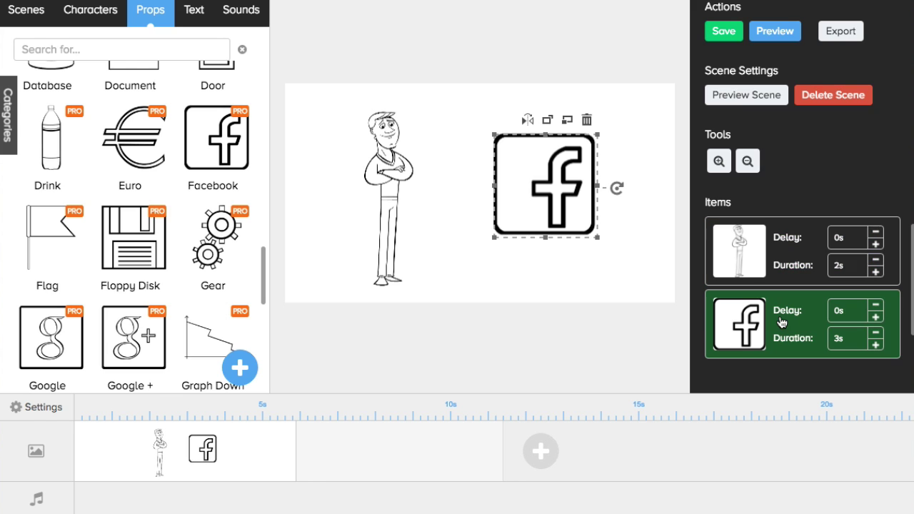
pyautogui.click(788, 252)
pyautogui.click(788, 314)
pyautogui.click(789, 268)
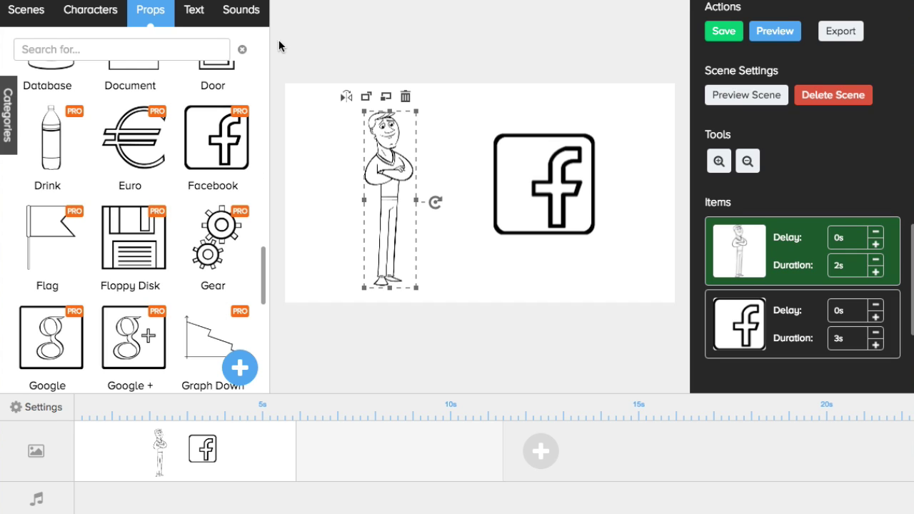
pyautogui.click(241, 13)
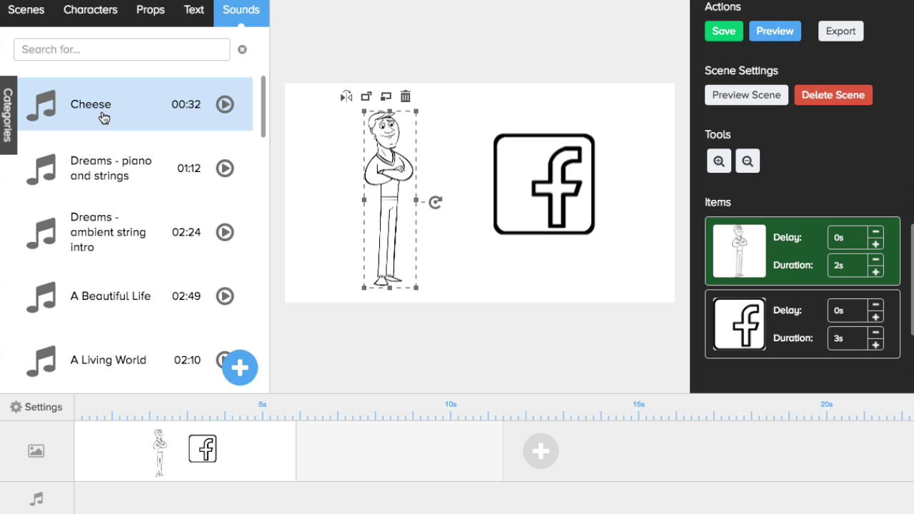
# Add Cheese to the audio timeline, audition it at several points, then open scene 2.
pyautogui.moveTo(102, 116); pyautogui.dragTo(164, 493)
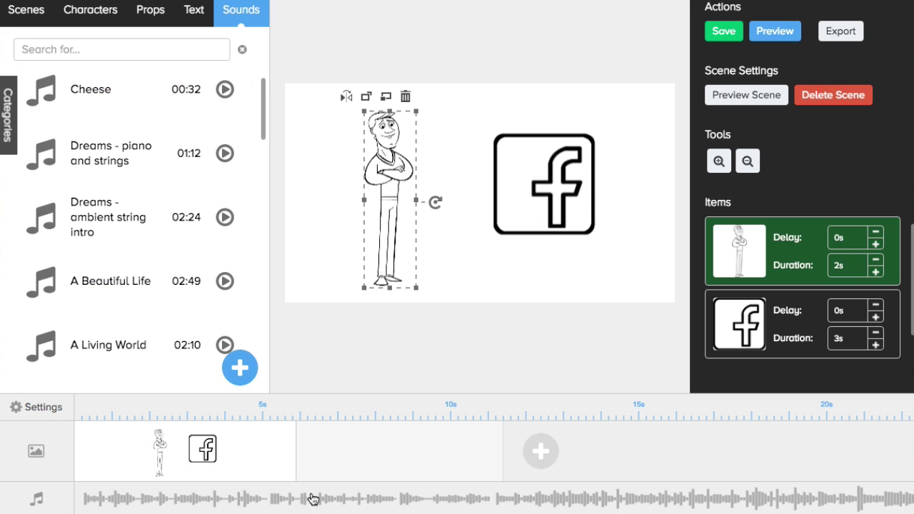
pyautogui.click(235, 502)
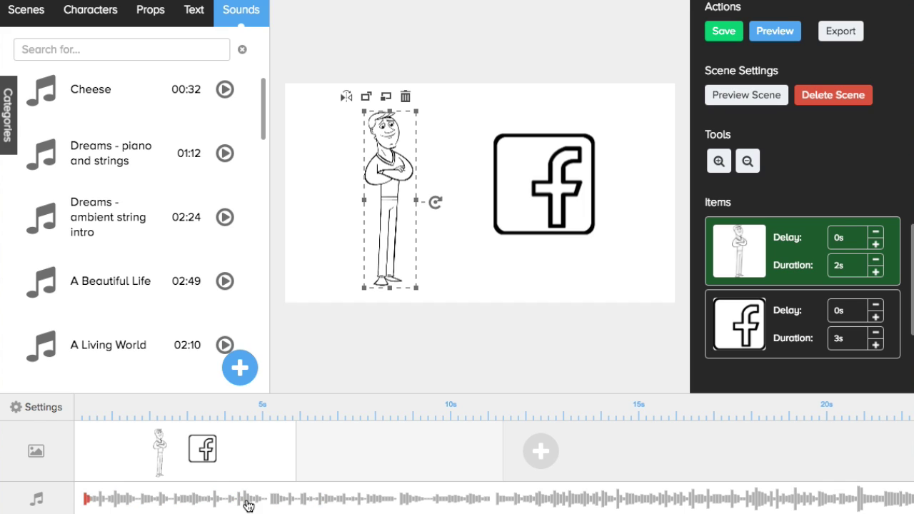
pyautogui.click(269, 500)
pyautogui.click(495, 502)
pyautogui.click(218, 500)
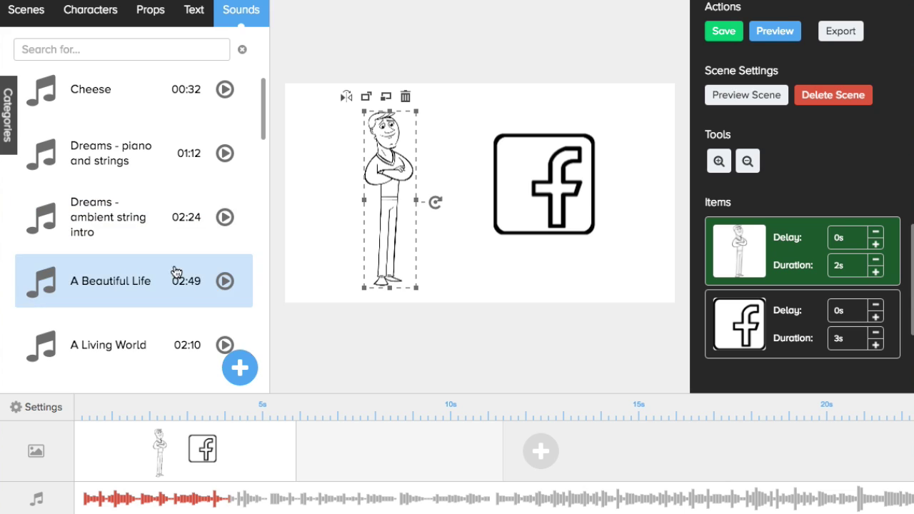
pyautogui.click(379, 445)
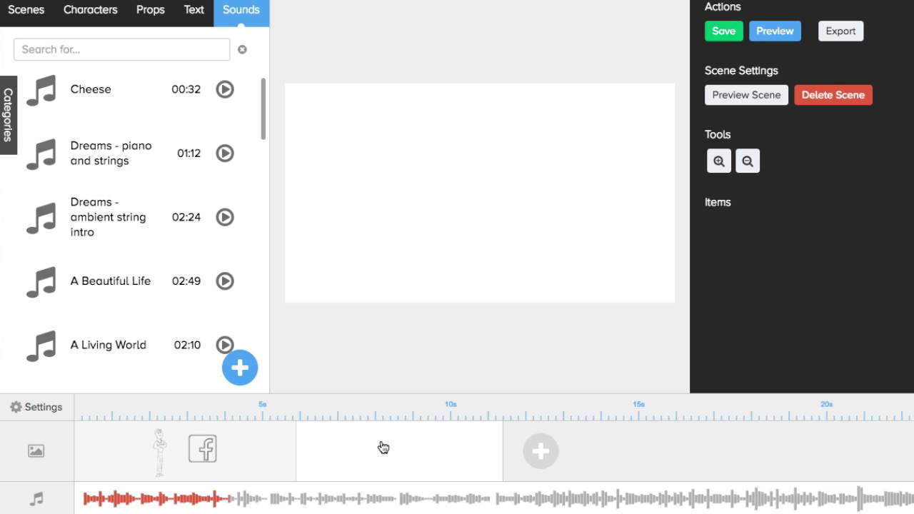
# Place the ready-made bedroom illustration from the Scenes library onto the second scene.
pyautogui.click(26, 10)
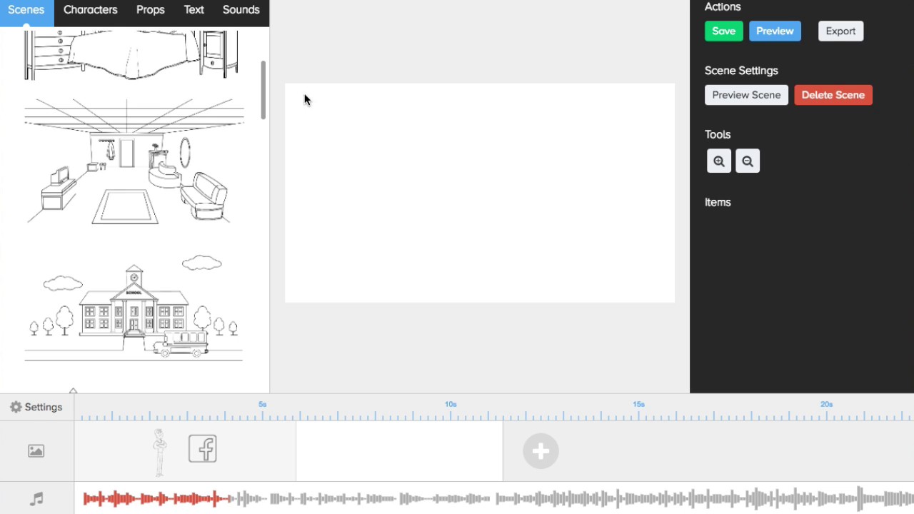
pyautogui.scroll(-3, 184, 165)
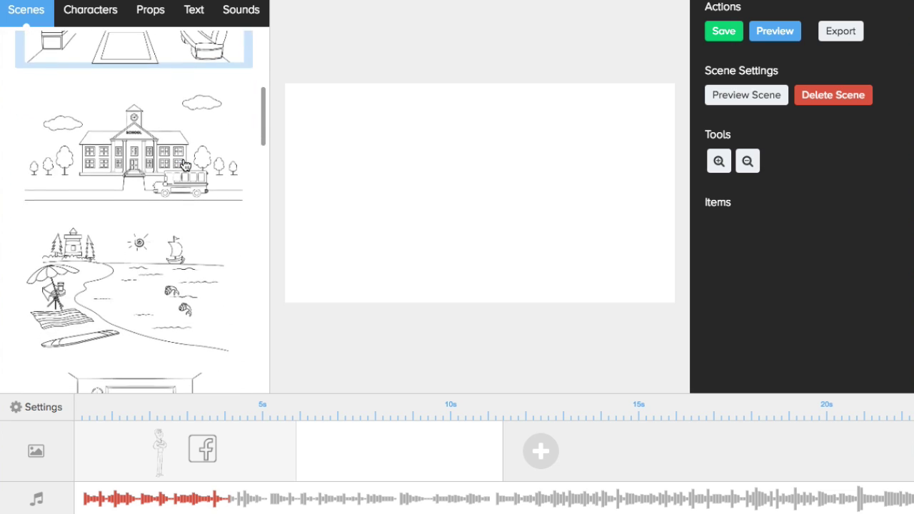
pyautogui.scroll(3, 185, 164)
pyautogui.moveTo(208, 133); pyautogui.dragTo(474, 173)
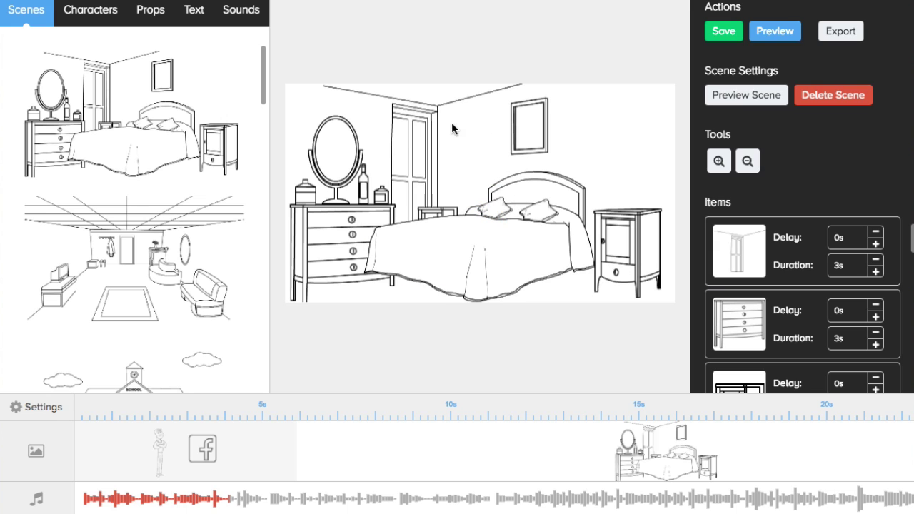
# Mirror the door and wall piece and flip it back, then preview the bedroom animation.
pyautogui.click(414, 163)
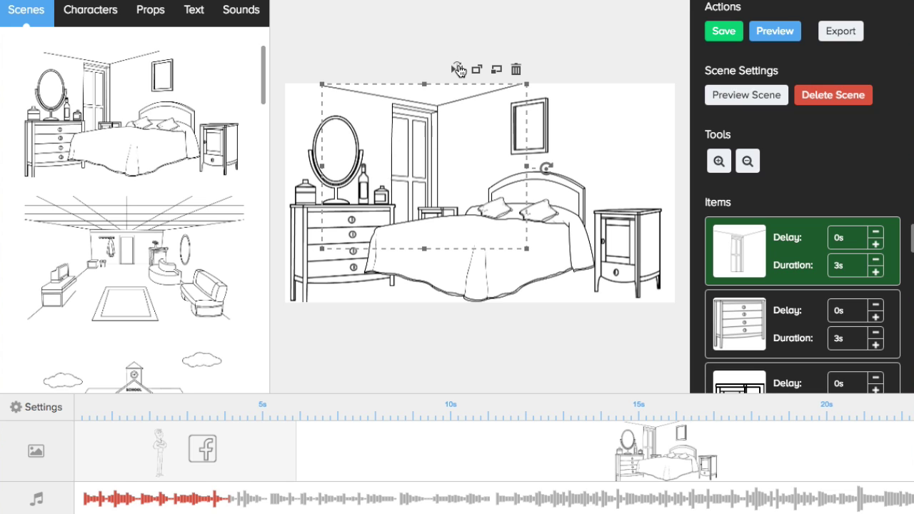
pyautogui.click(459, 70)
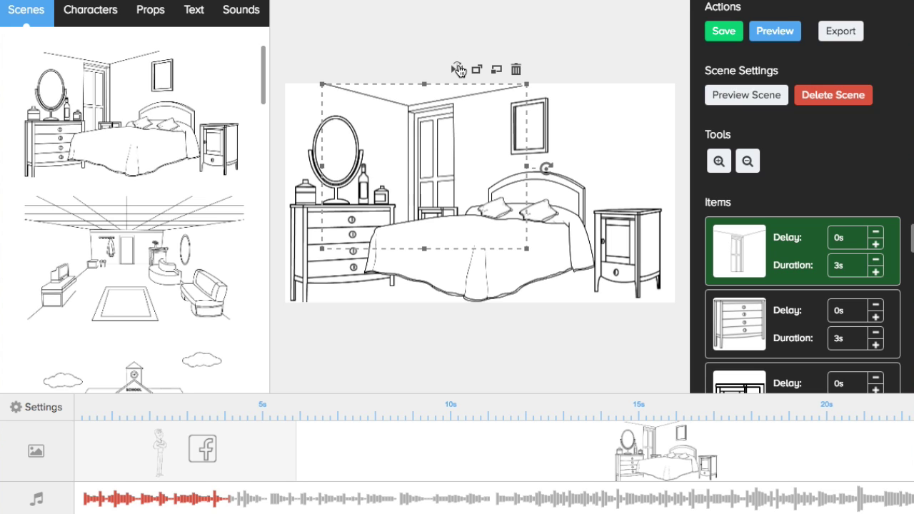
pyautogui.click(458, 70)
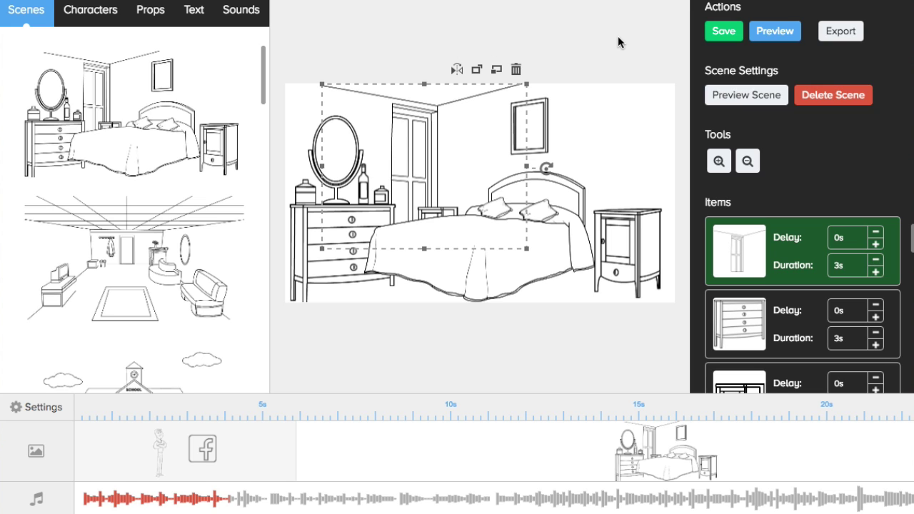
pyautogui.click(550, 33)
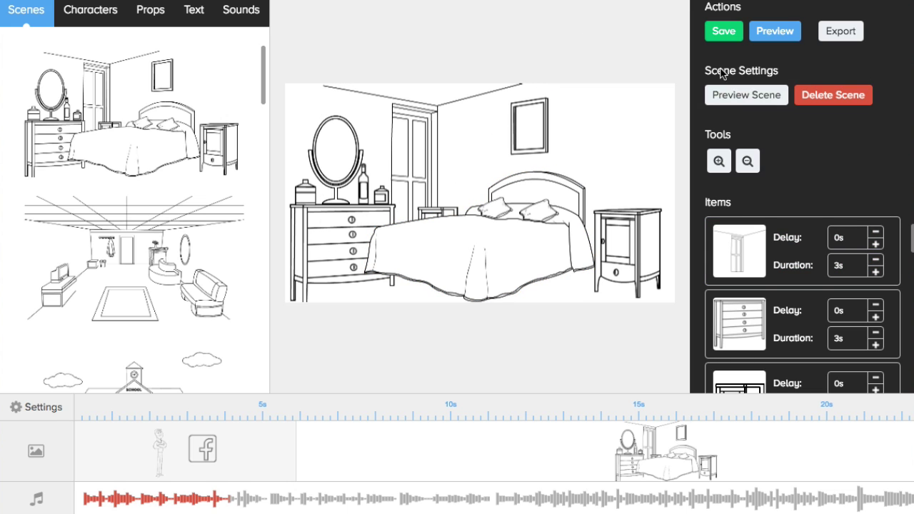
pyautogui.click(778, 35)
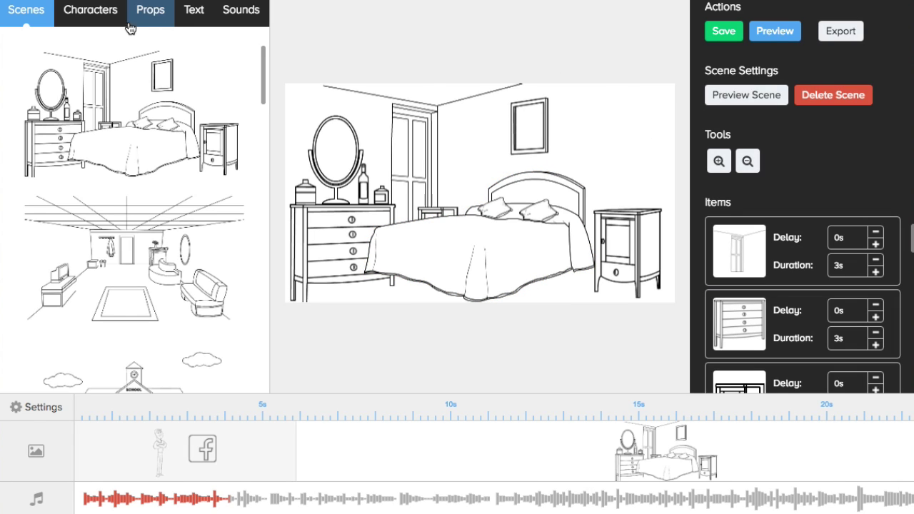
# Return to the first scene and delete the Facebook icon, confirming with Ok.
pyautogui.click(91, 13)
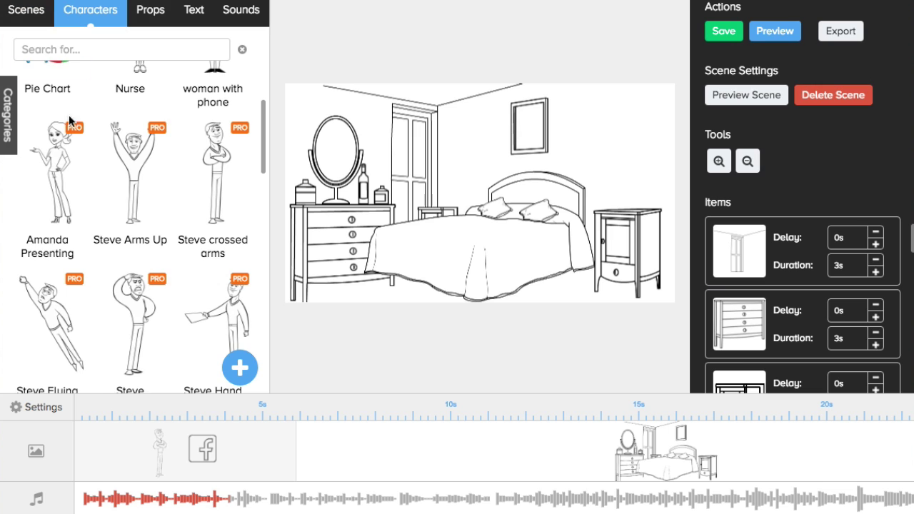
pyautogui.scroll(3, 71, 127)
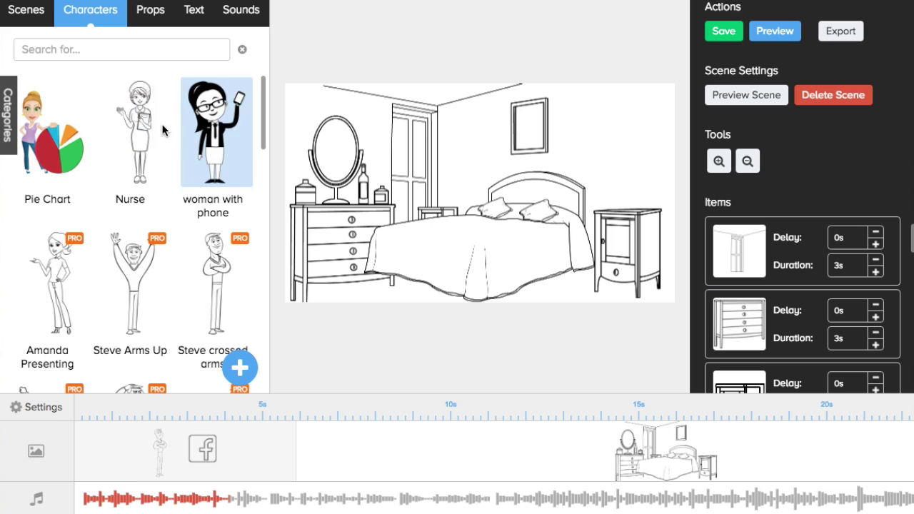
pyautogui.click(250, 458)
pyautogui.click(557, 207)
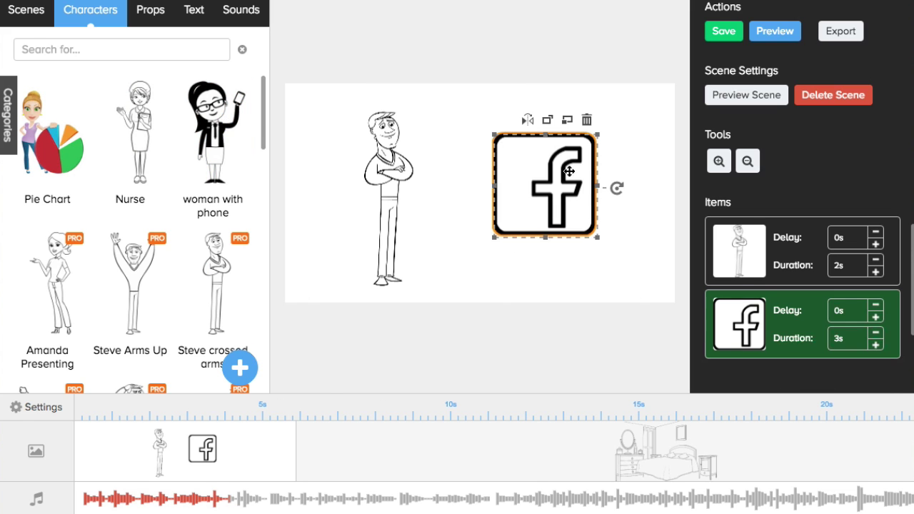
pyautogui.click(586, 120)
pyautogui.click(415, 271)
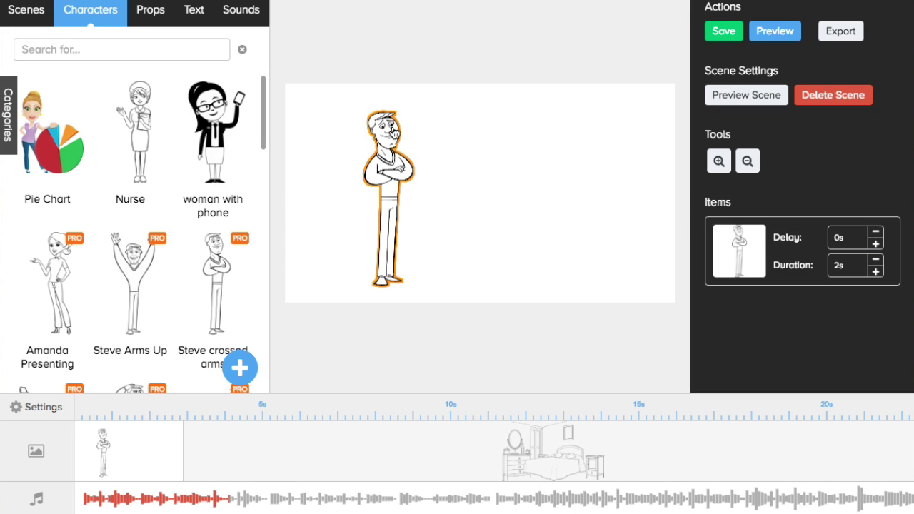
# Delete the Steve character from the first scene, confirming the removal.
pyautogui.click(413, 118)
pyautogui.click(405, 96)
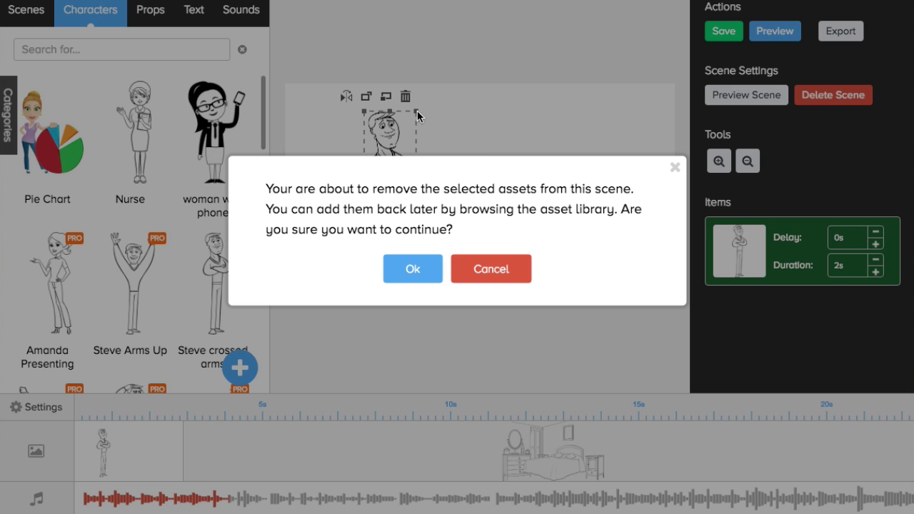
pyautogui.click(427, 269)
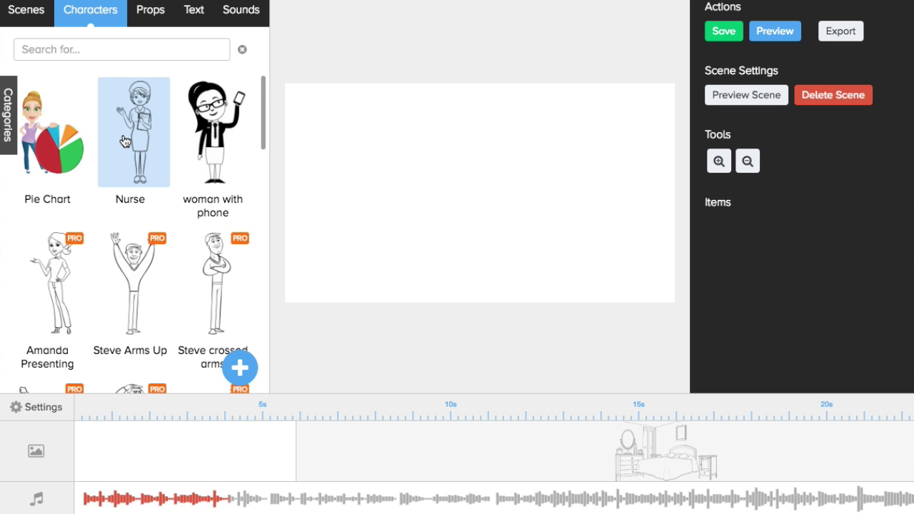
# Put the Nurse in the middle of the first scene, replacing Steve, and preview the video full-screen.
pyautogui.moveTo(139, 139); pyautogui.dragTo(459, 205)
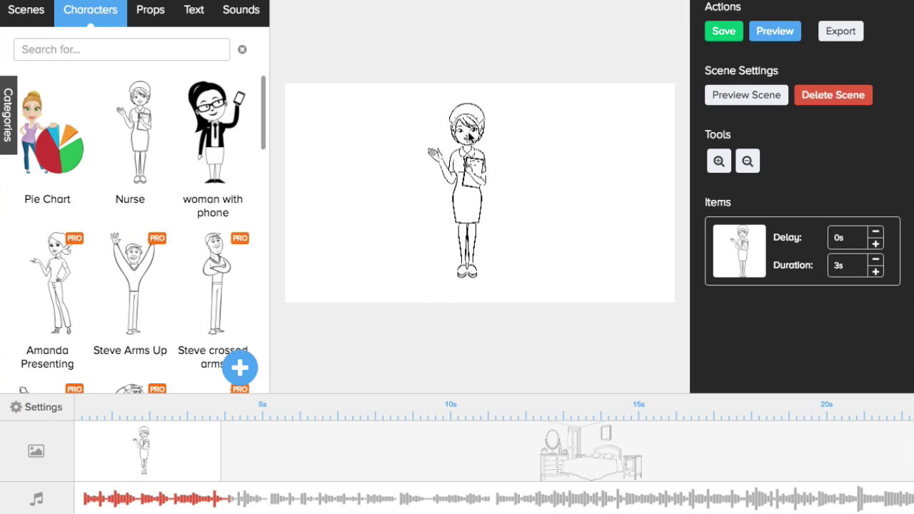
pyautogui.click(466, 127)
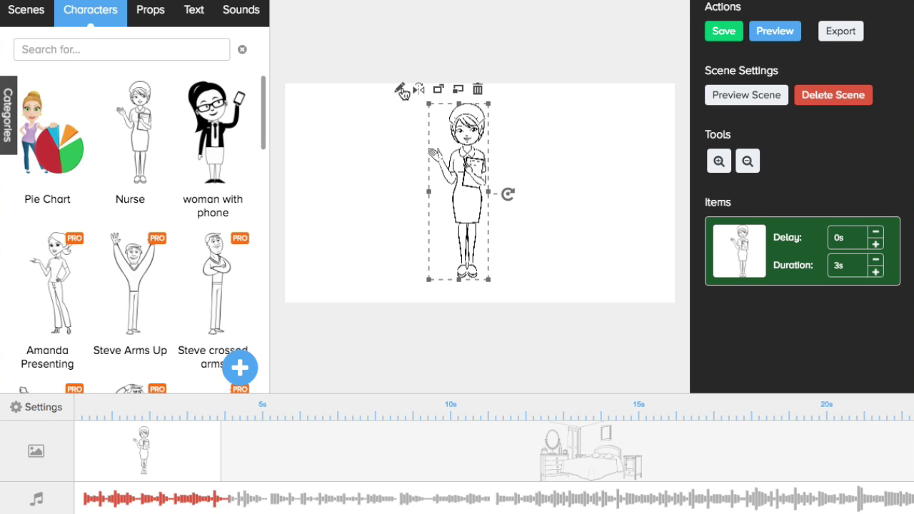
pyautogui.click(518, 60)
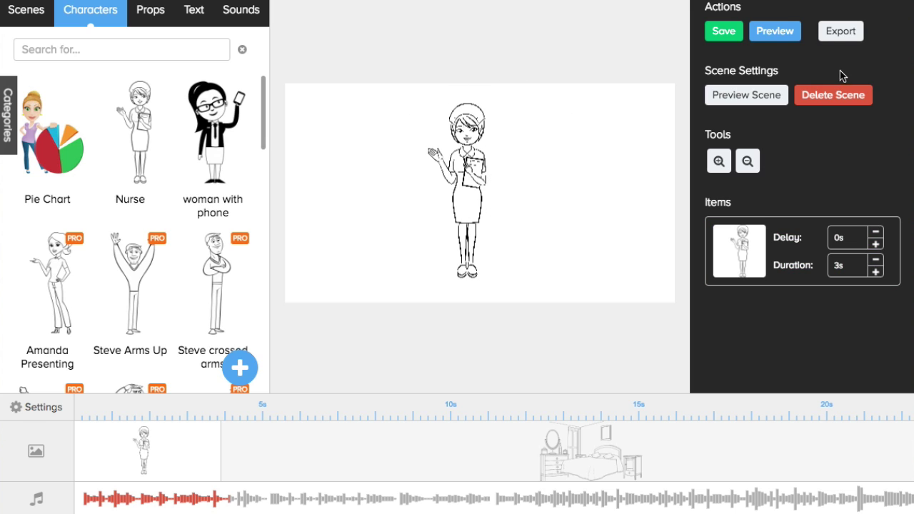
pyautogui.click(784, 32)
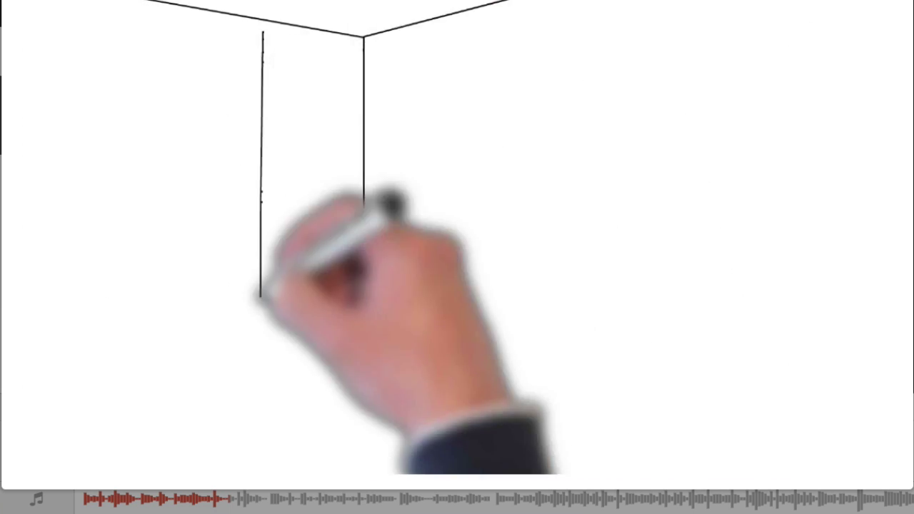
# Exit the full-screen preview back to the editor with Esc.
pyautogui.press('Escape')
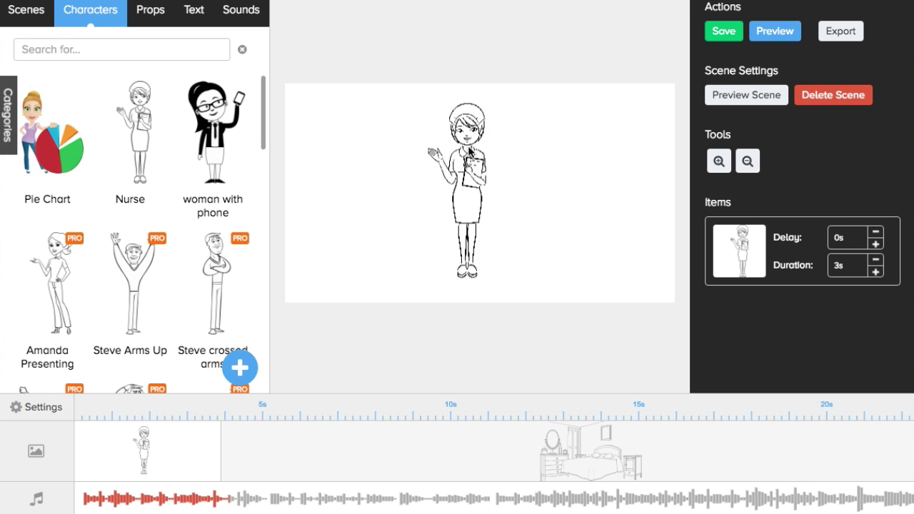
# Select the Nurse on the canvas and open her in the path editor.
pyautogui.click(461, 152)
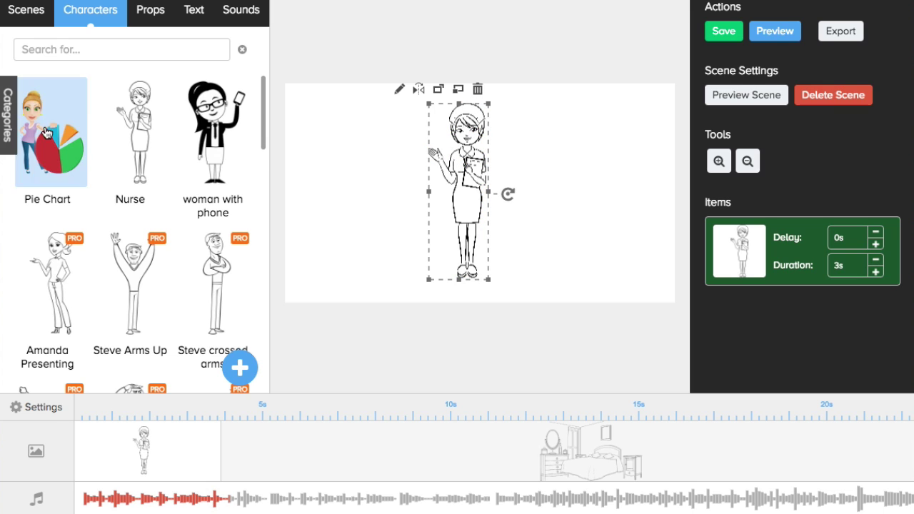
pyautogui.click(13, 123)
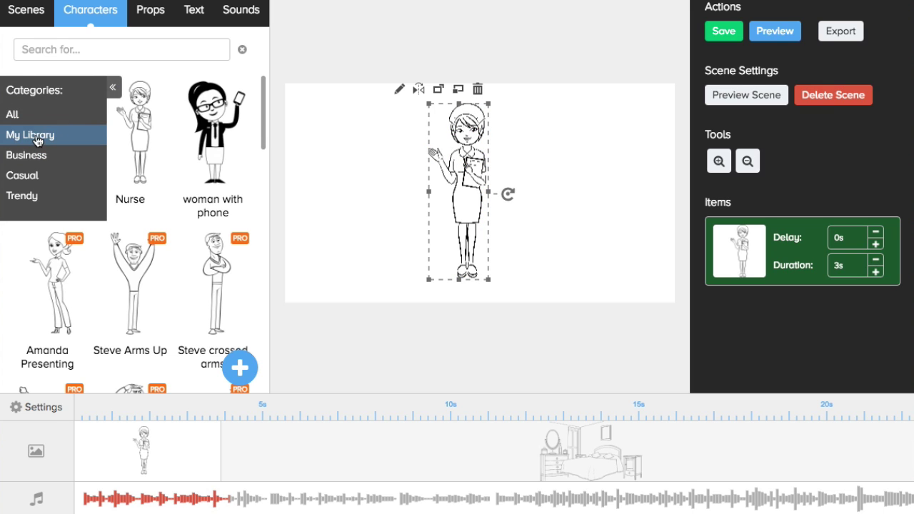
pyautogui.click(112, 91)
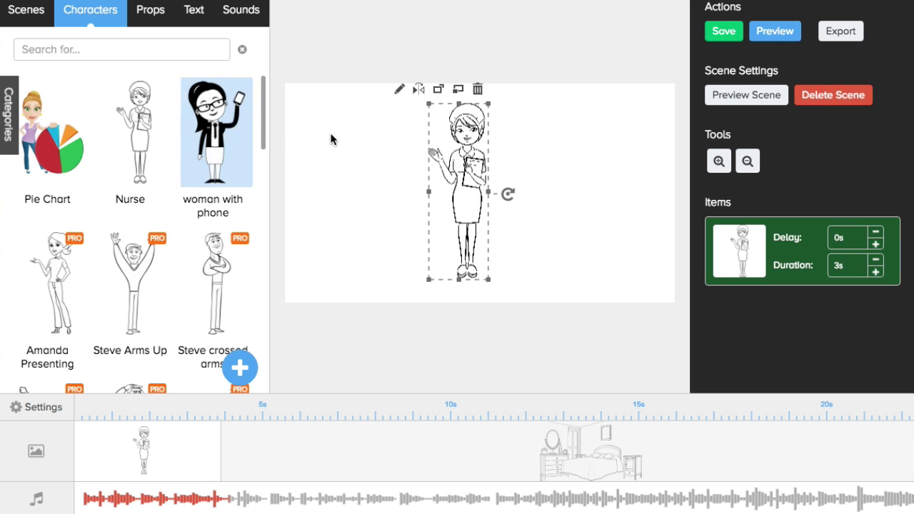
pyautogui.click(400, 91)
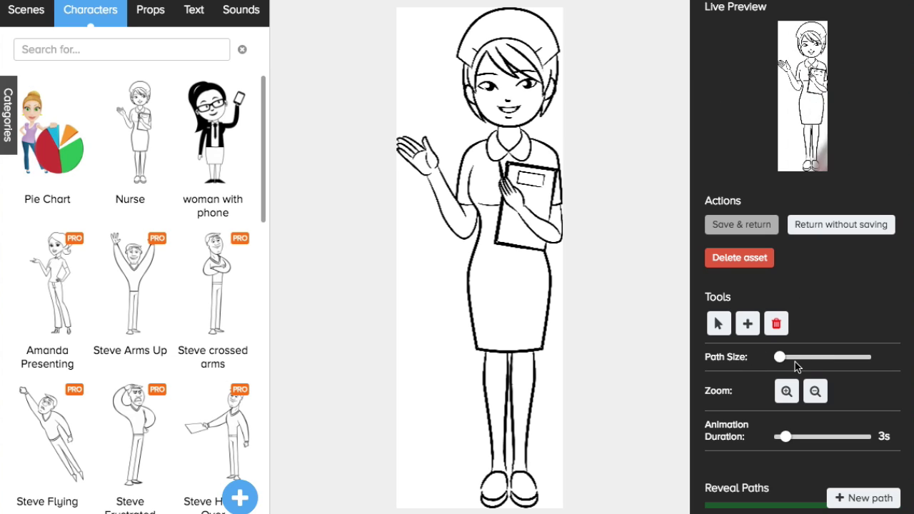
# Start a new reveal path and trace points around the nurse's hat.
pyautogui.click(787, 392)
pyautogui.click(816, 393)
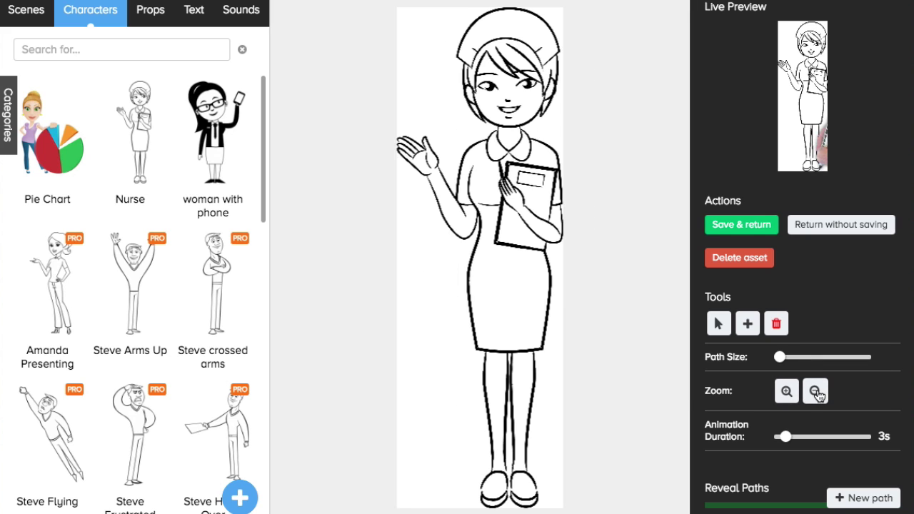
pyautogui.click(788, 393)
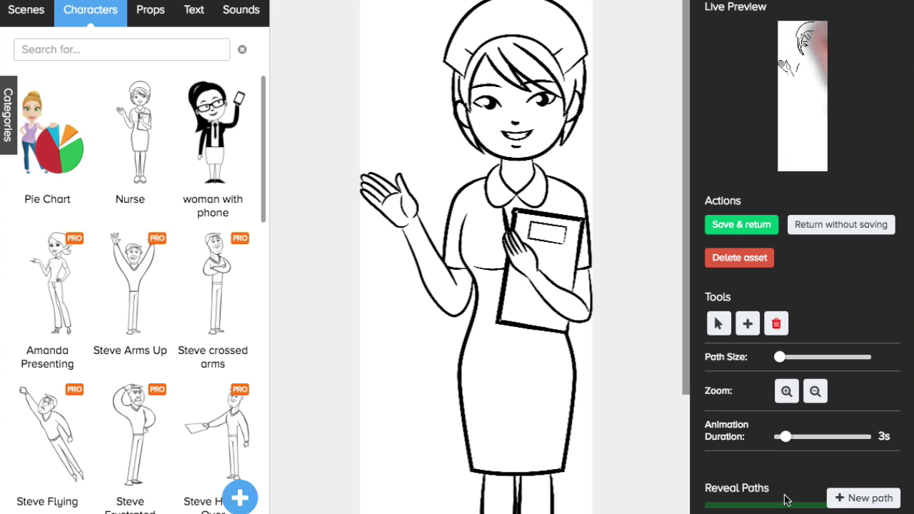
pyautogui.click(871, 500)
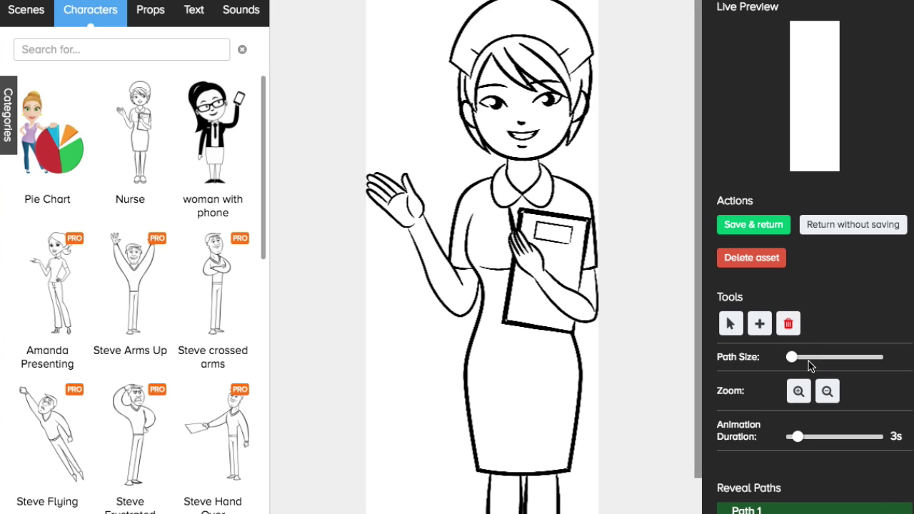
pyautogui.click(760, 325)
pyautogui.click(468, 21)
pyautogui.click(492, 4)
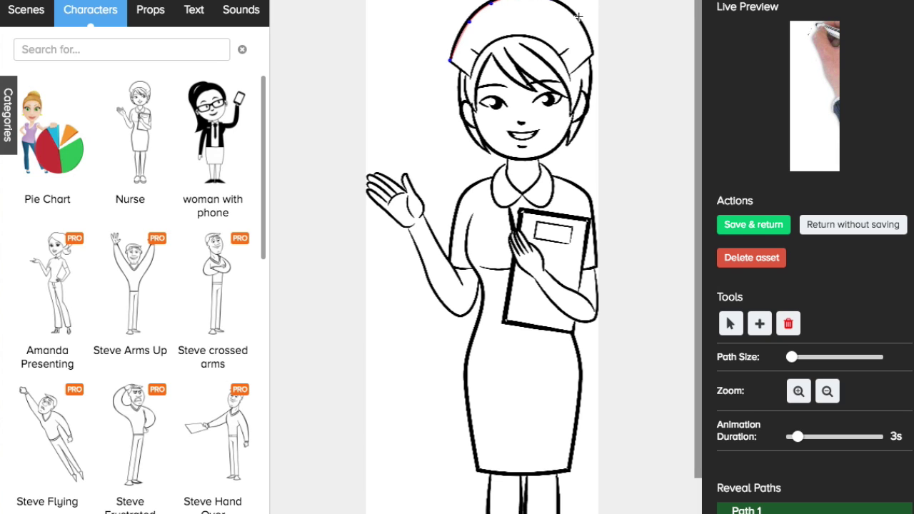
pyautogui.click(593, 51)
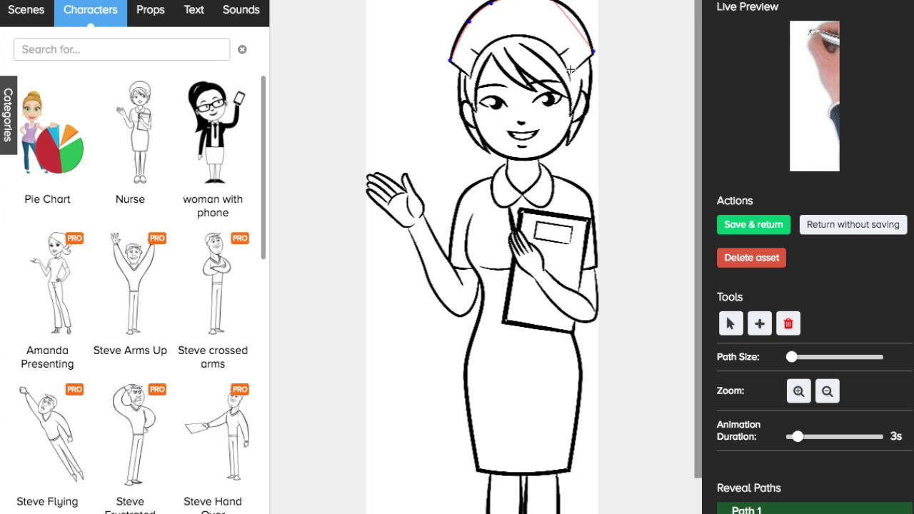
pyautogui.click(569, 74)
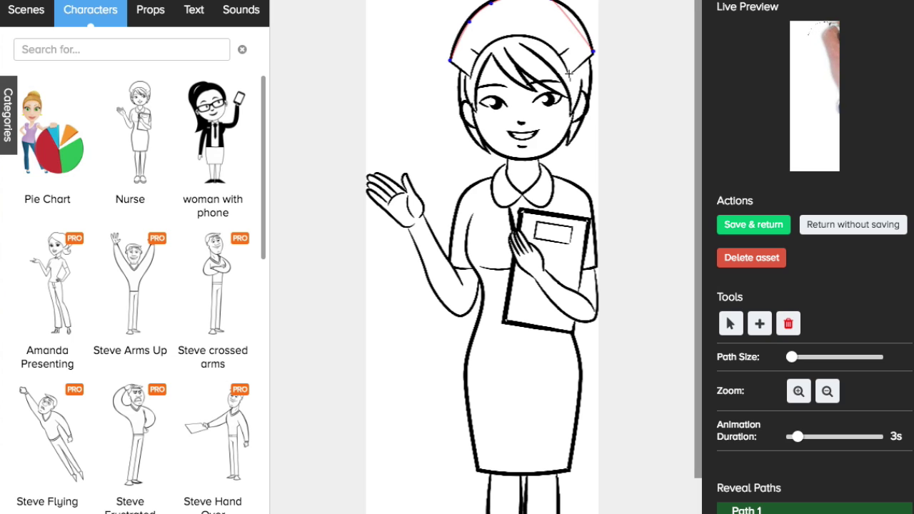
pyautogui.click(550, 45)
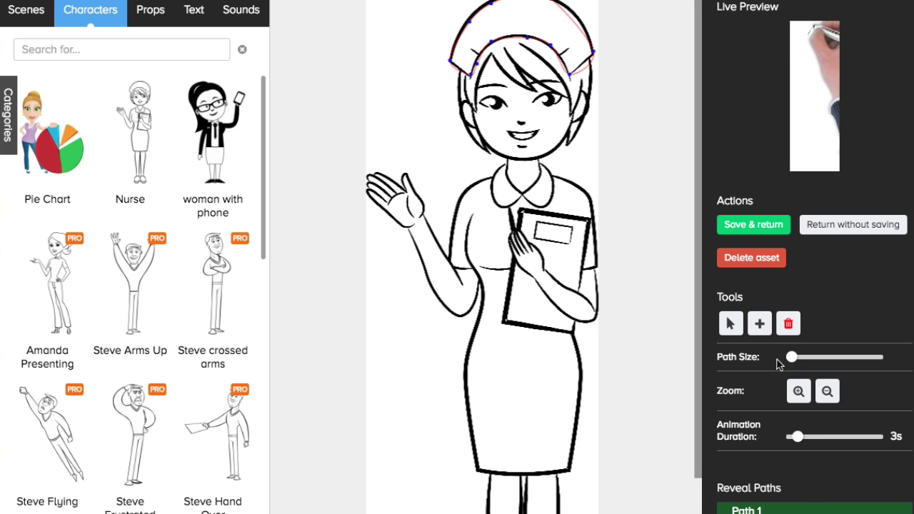
# Thicken the hat path, try different drawing durations, and save back to the scene.
pyautogui.moveTo(792, 357); pyautogui.dragTo(815, 361)
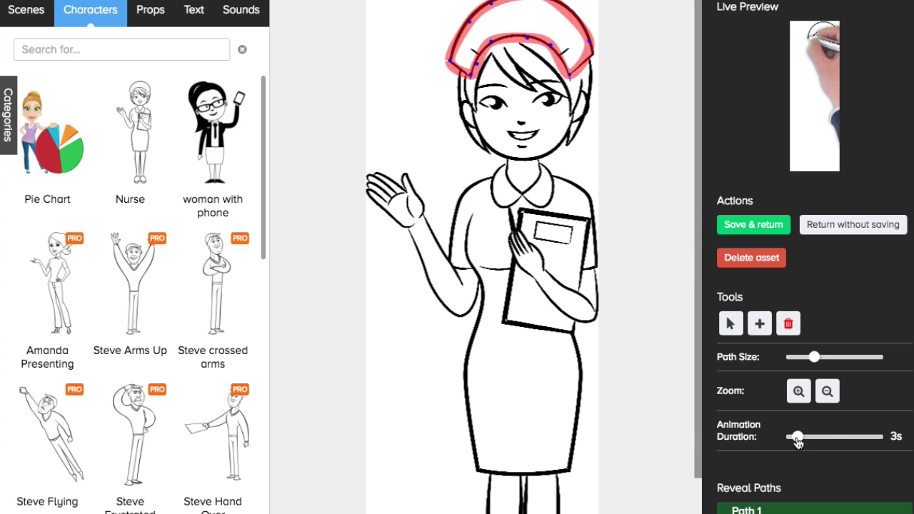
pyautogui.moveTo(798, 442)
pyautogui.mouseDown()
pyautogui.moveTo(821, 440)
pyautogui.moveTo(801, 442)
pyautogui.mouseUp()
pyautogui.click(761, 227)
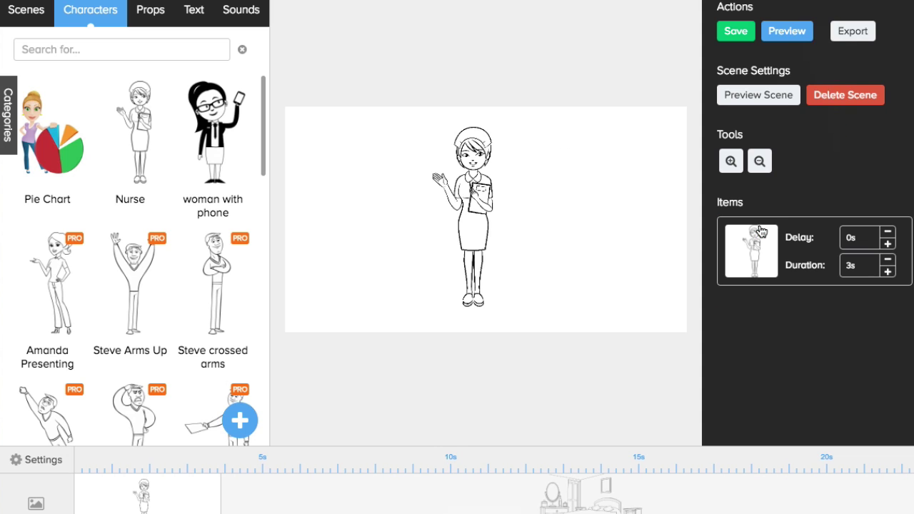
pyautogui.click(793, 31)
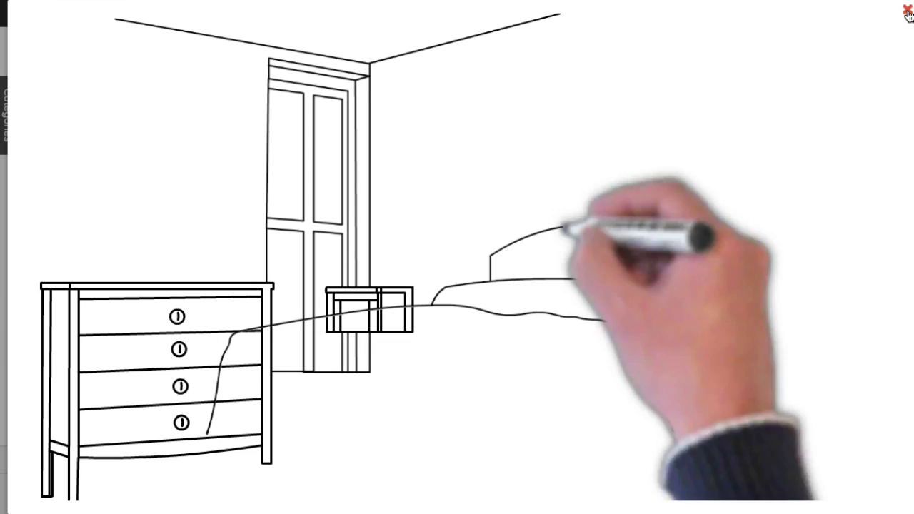
pyautogui.click(908, 12)
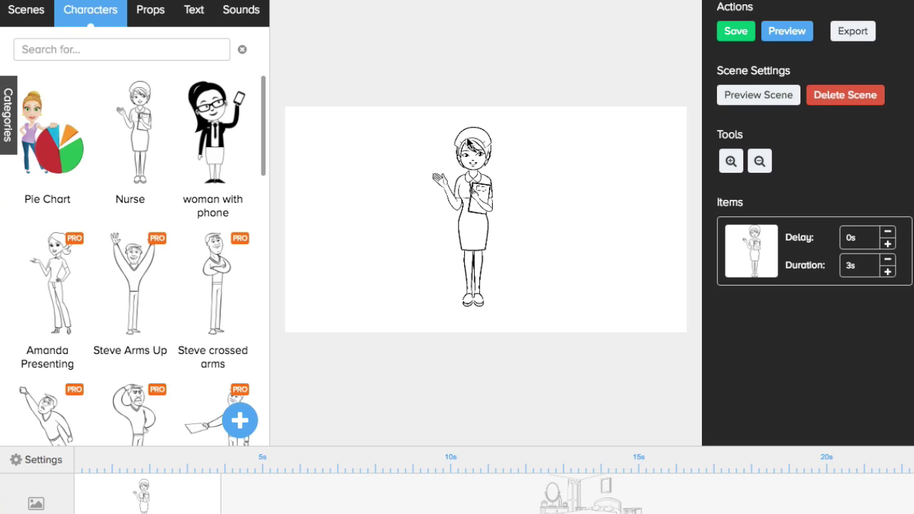
# Reopen the Nurse in the path editor and make the reveal path thinner.
pyautogui.click(731, 161)
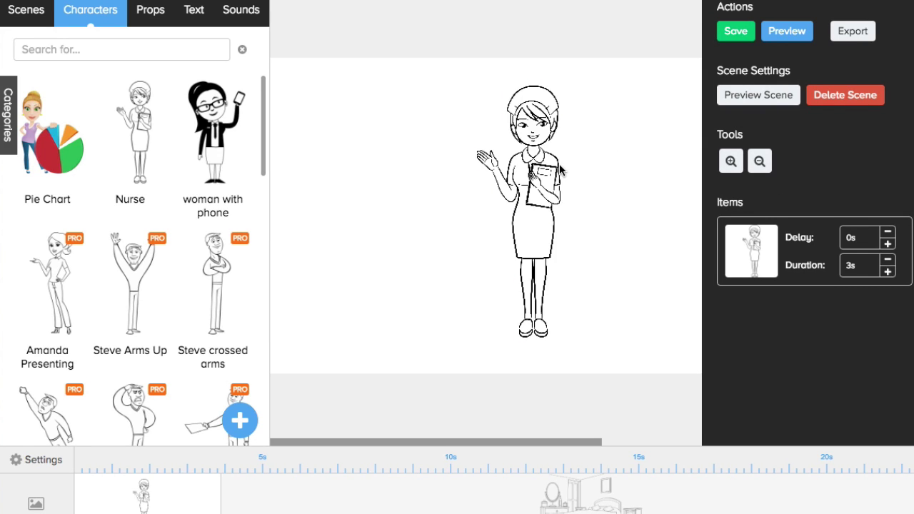
pyautogui.click(556, 171)
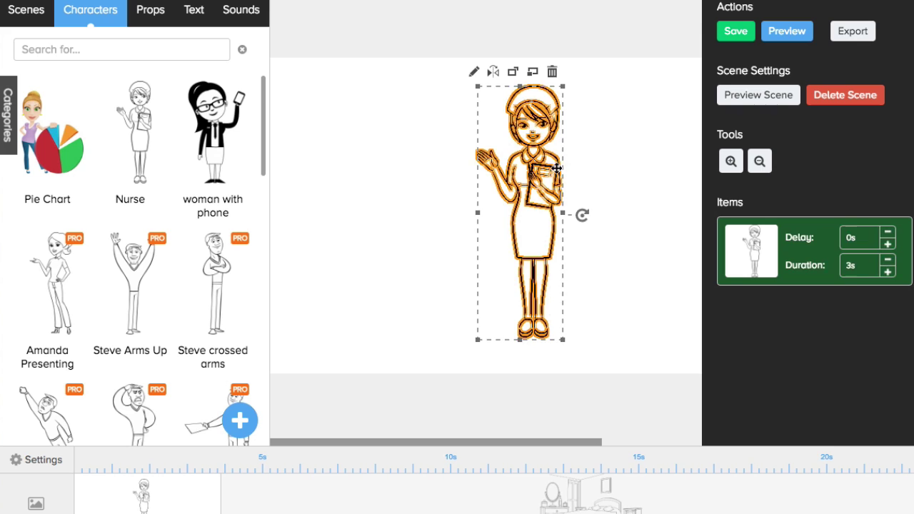
pyautogui.click(474, 72)
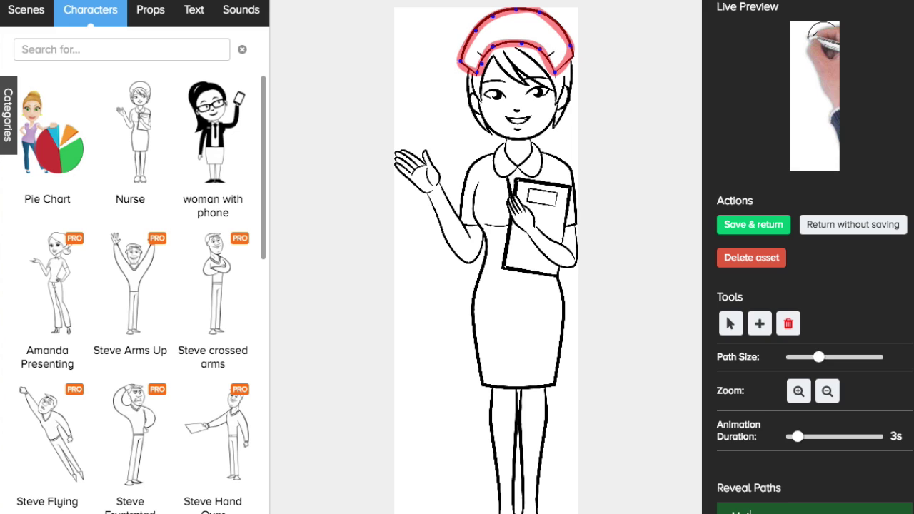
pyautogui.moveTo(819, 357); pyautogui.dragTo(792, 357)
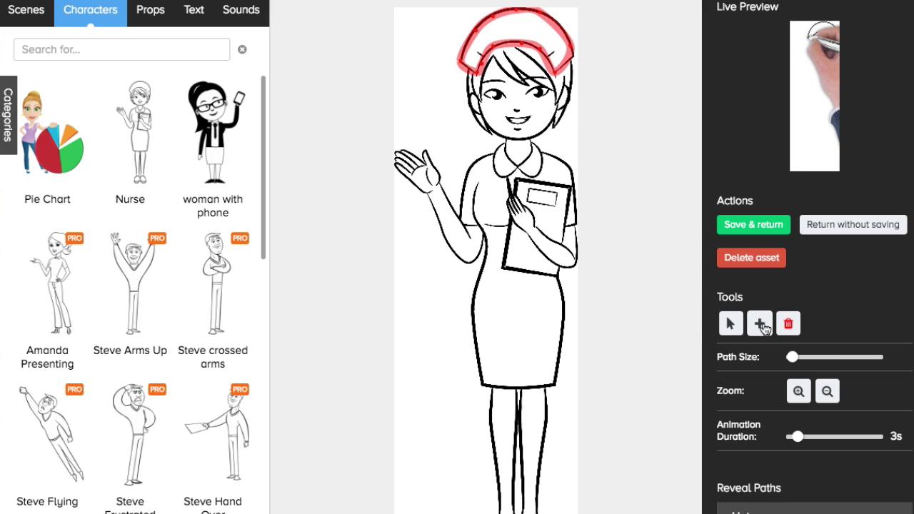
# Trace a zigzag path over her face and torso, thicken it heavily, and save.
pyautogui.click(759, 324)
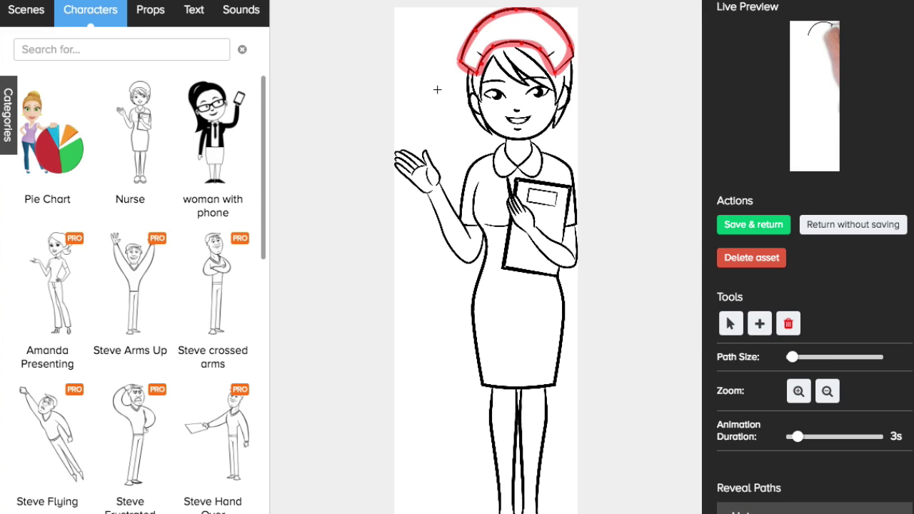
pyautogui.click(451, 78)
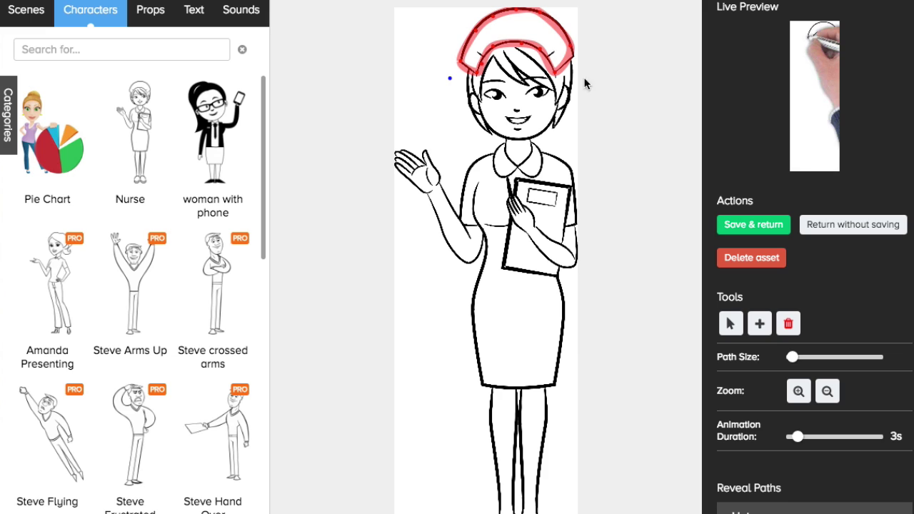
pyautogui.click(451, 110)
pyautogui.click(572, 69)
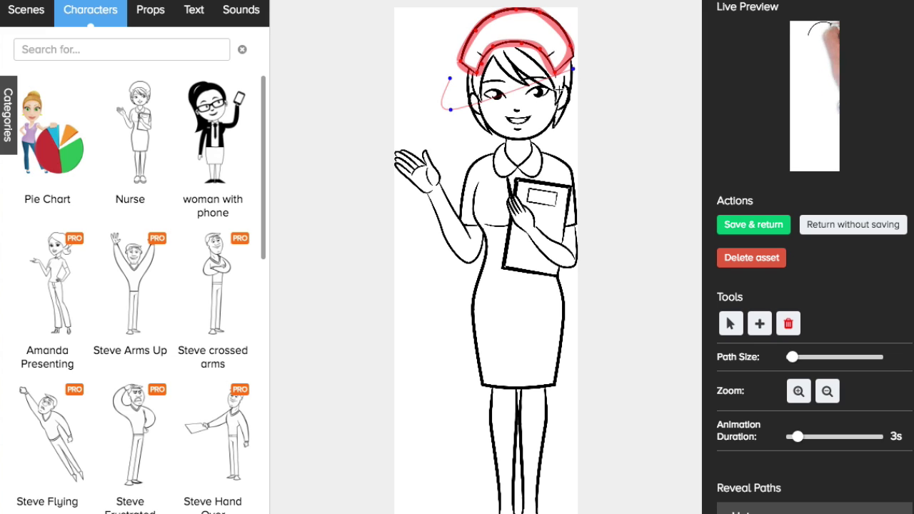
pyautogui.click(563, 114)
pyautogui.click(464, 132)
pyautogui.click(557, 154)
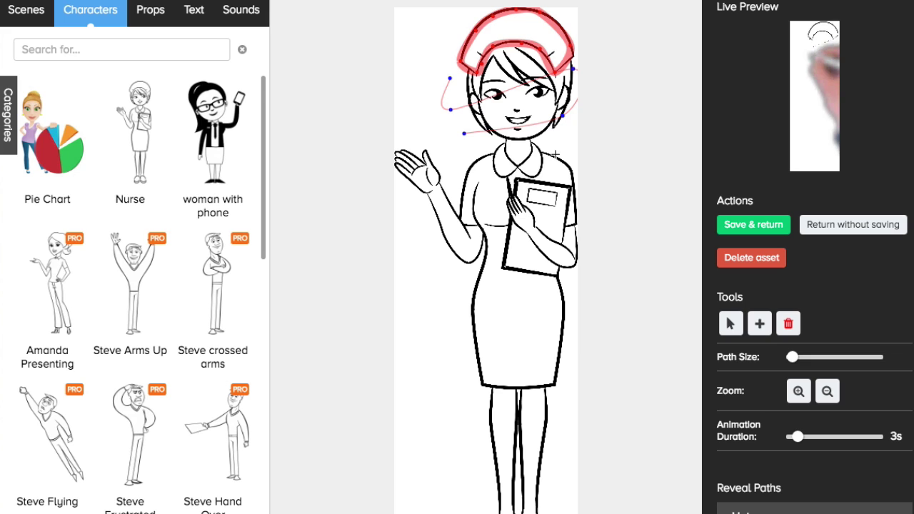
pyautogui.click(453, 175)
pyautogui.click(567, 197)
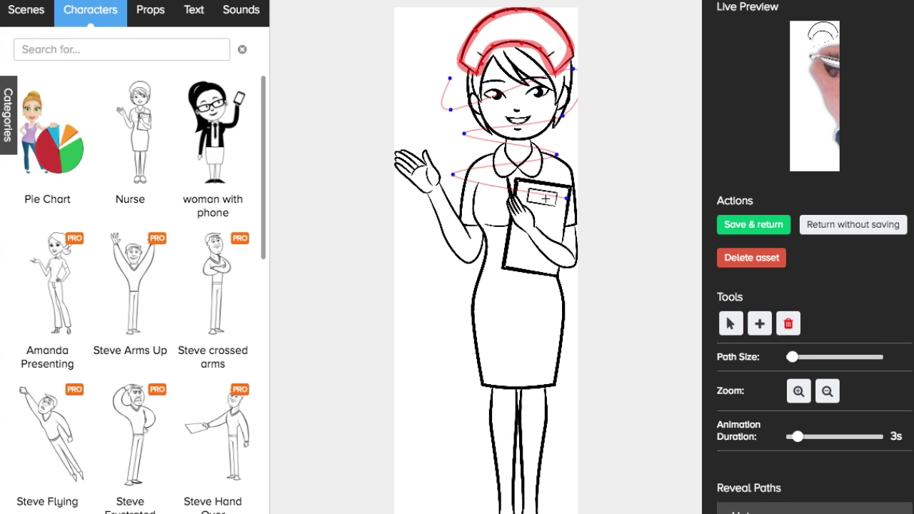
pyautogui.click(443, 211)
pyautogui.moveTo(792, 358); pyautogui.dragTo(869, 359)
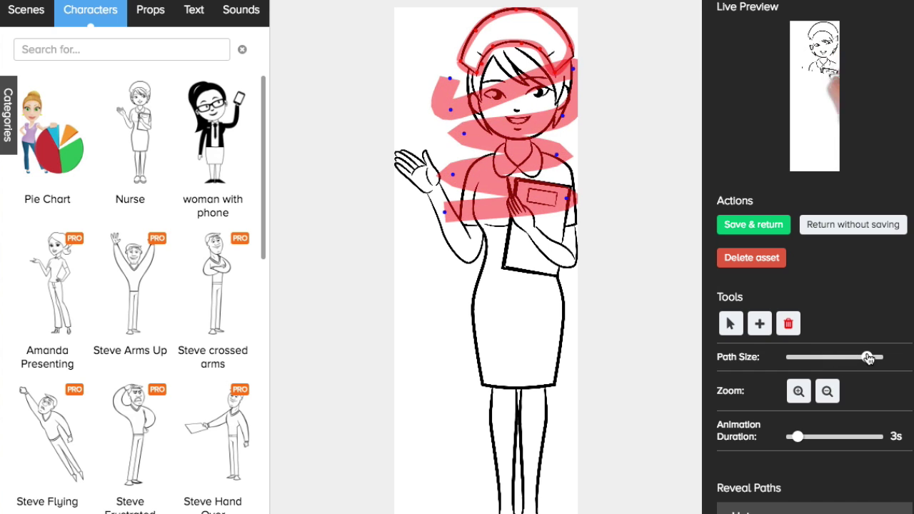
pyautogui.click(747, 230)
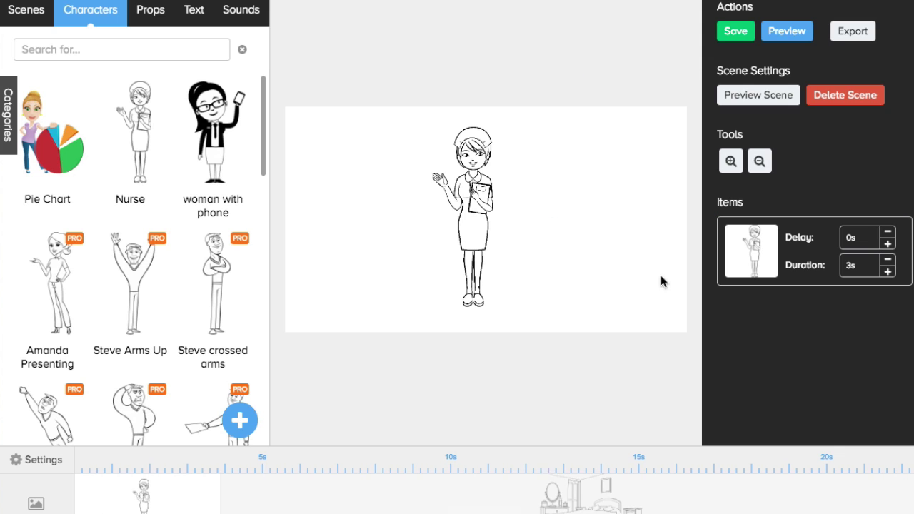
pyautogui.click(786, 31)
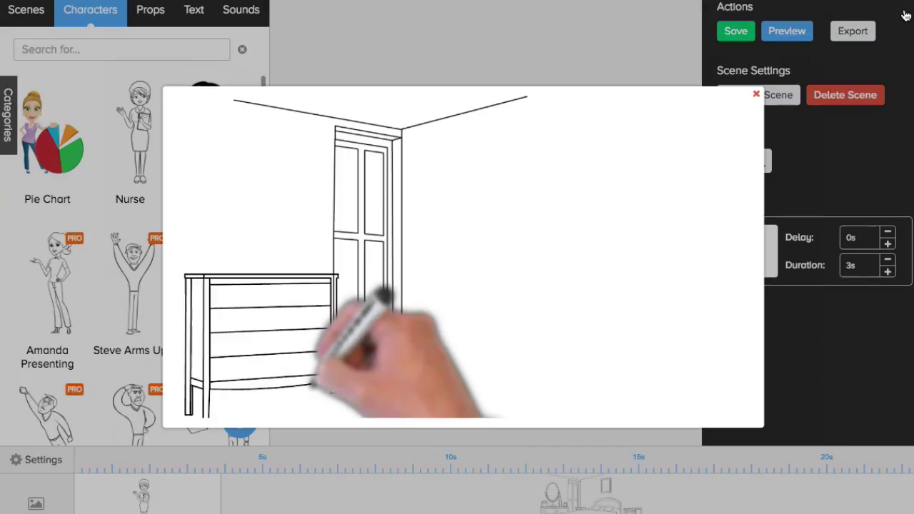
pyautogui.click(906, 16)
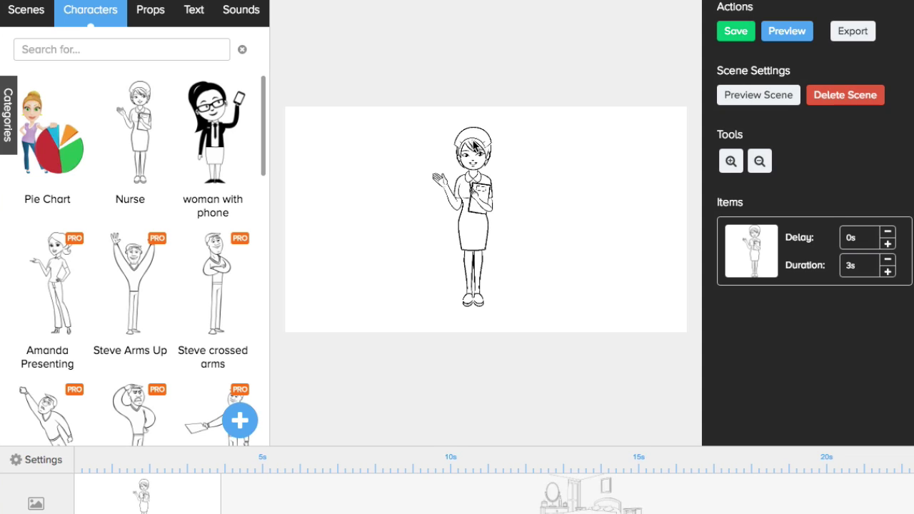
pyautogui.click(483, 161)
# Adjust the Nurse's timeline clip and Delay stepper to a 0.59s delay and 3.55s duration.
pyautogui.click(793, 250)
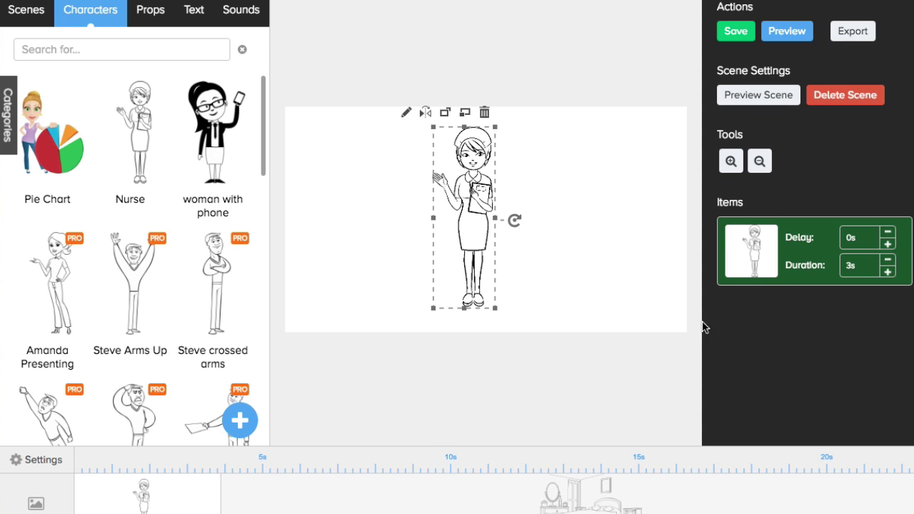
pyautogui.moveTo(224, 496); pyautogui.dragTo(333, 490)
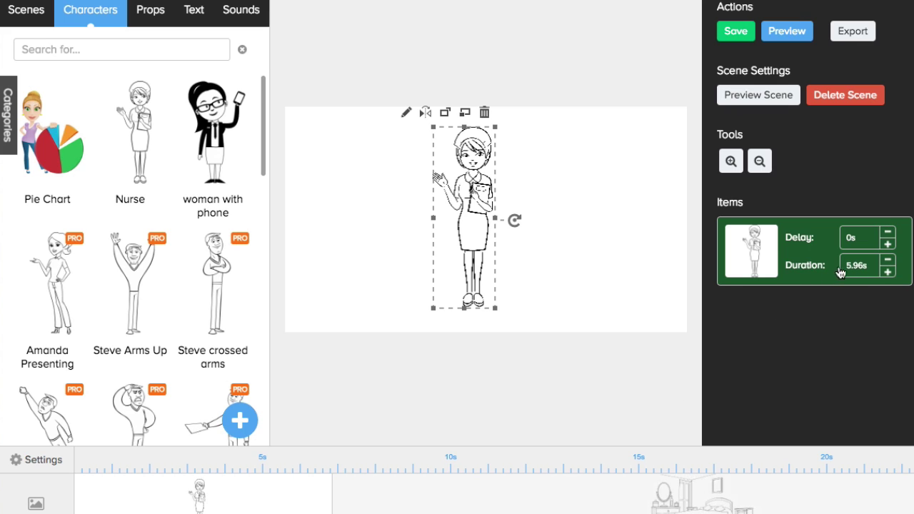
pyautogui.click(889, 245)
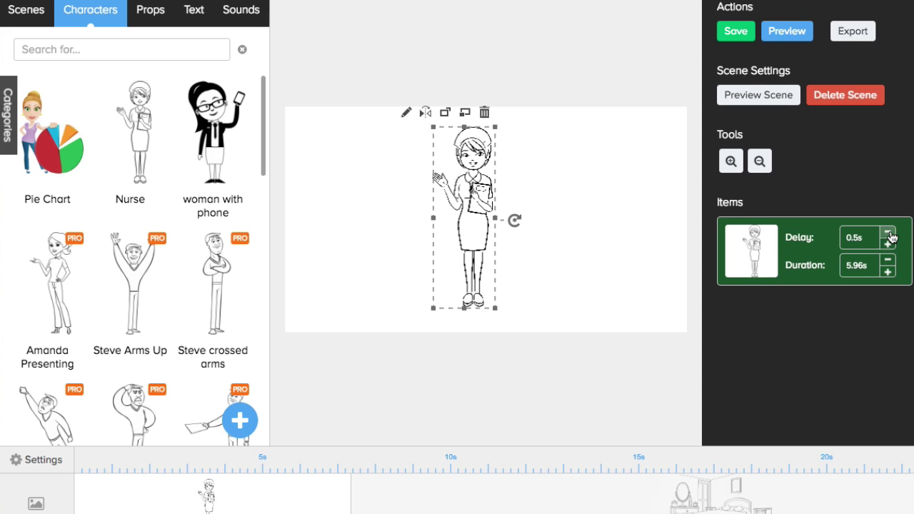
pyautogui.click(889, 244)
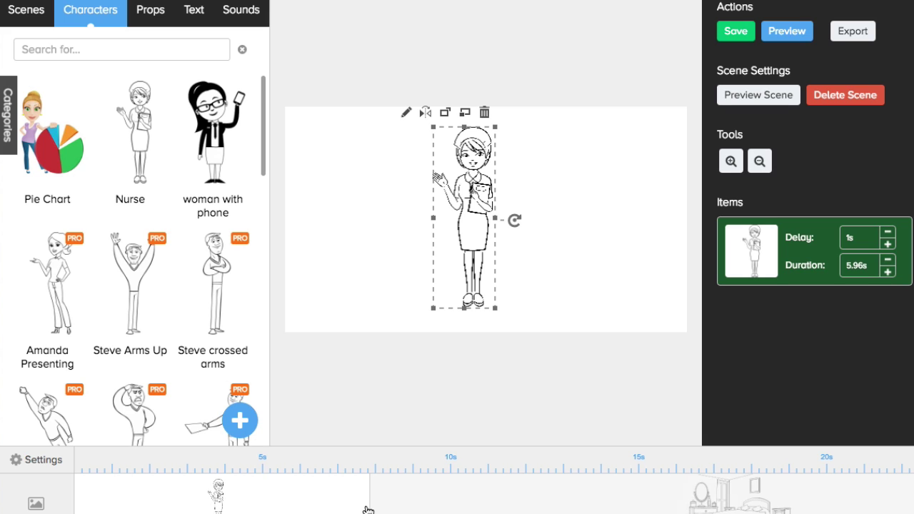
pyautogui.moveTo(369, 507); pyautogui.dragTo(264, 505)
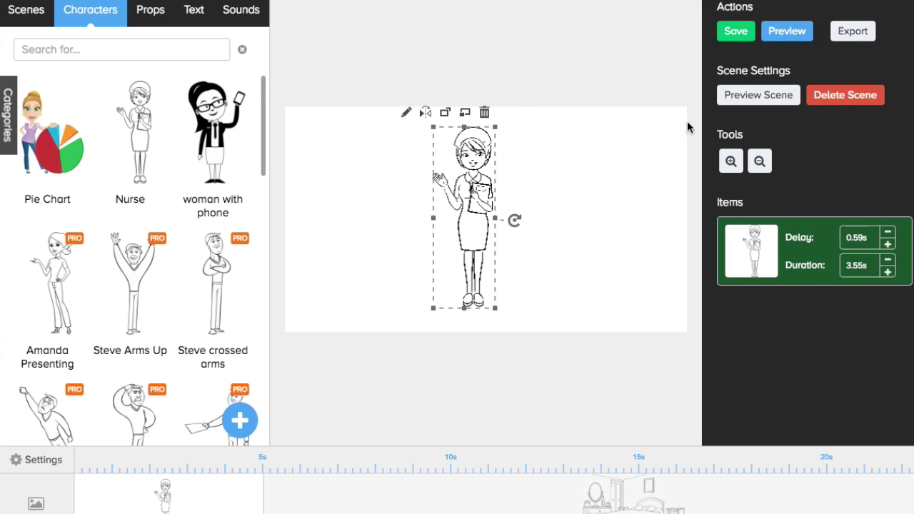
pyautogui.click(535, 61)
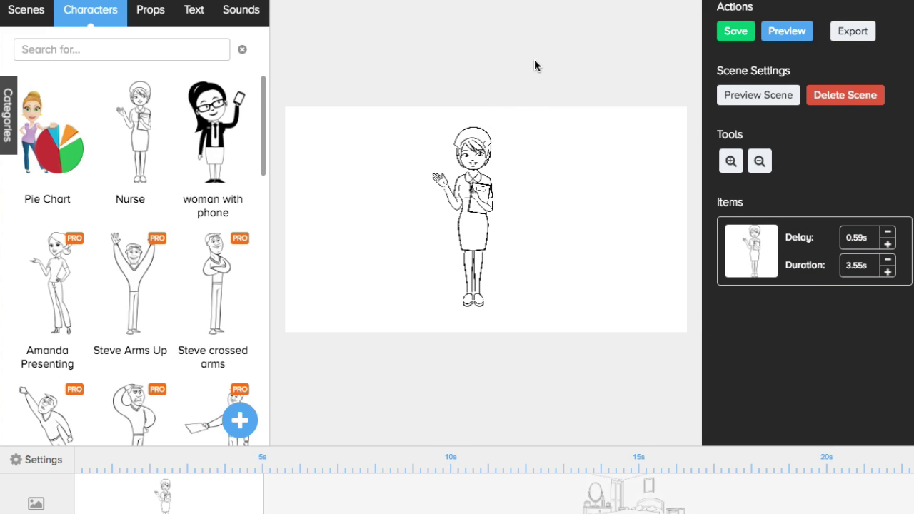
# Export the video as Demo.mp4 at 720p (1280x720) and show the exported file.
pyautogui.click(853, 33)
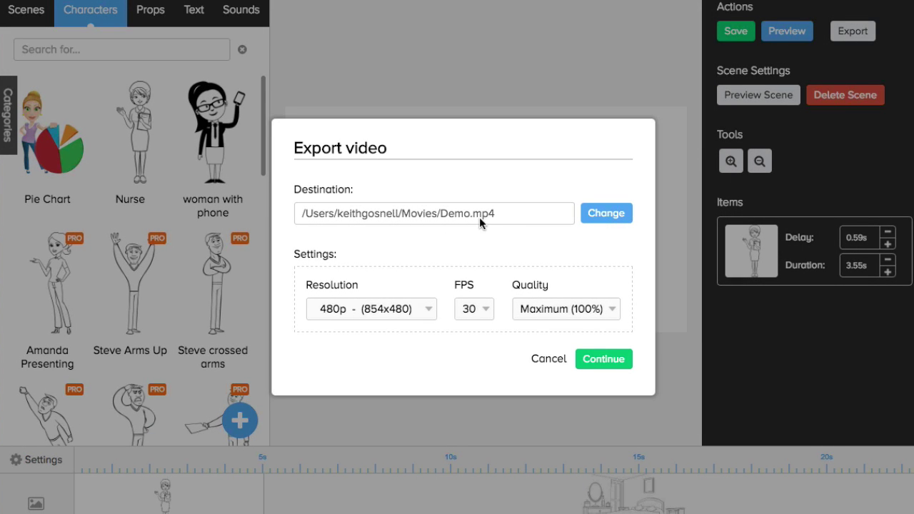
pyautogui.click(422, 308)
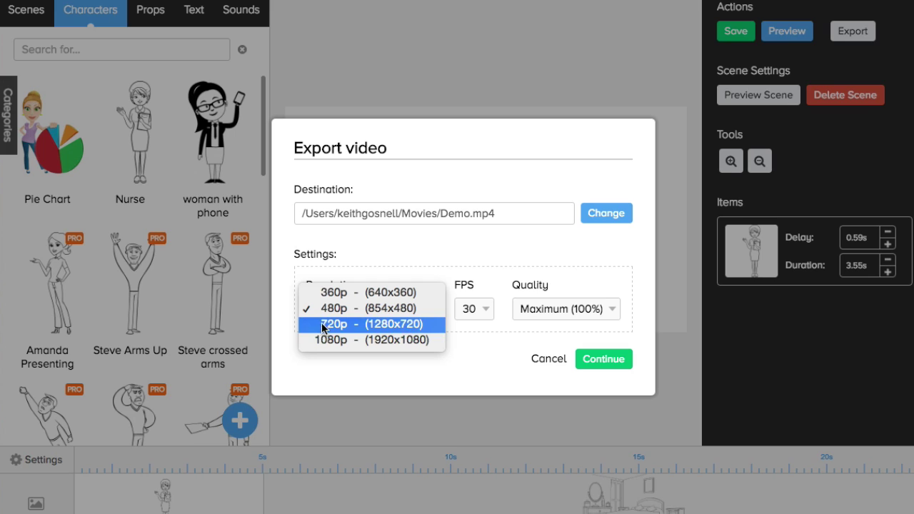
pyautogui.click(378, 324)
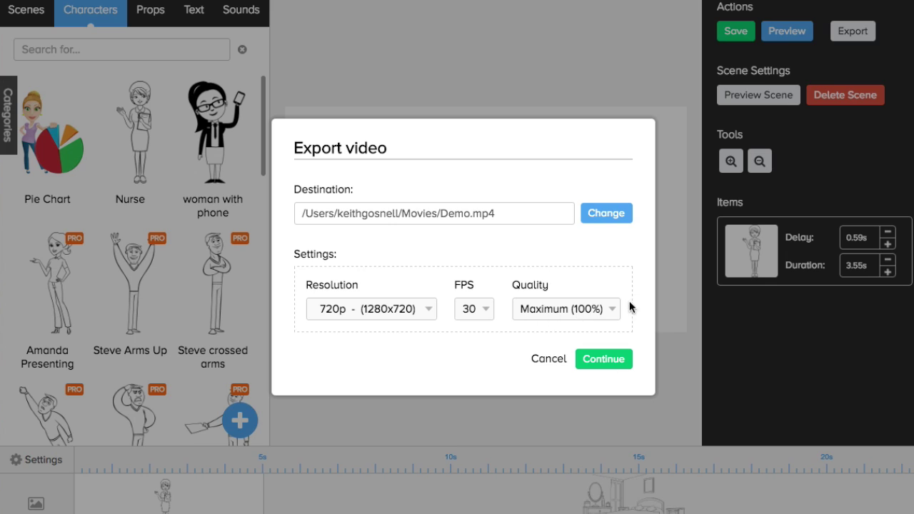
pyautogui.click(616, 360)
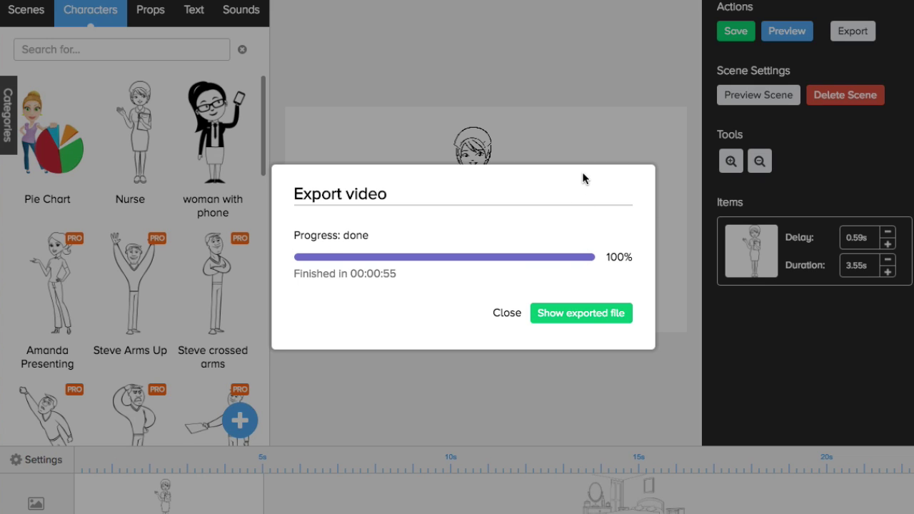
pyautogui.click(593, 316)
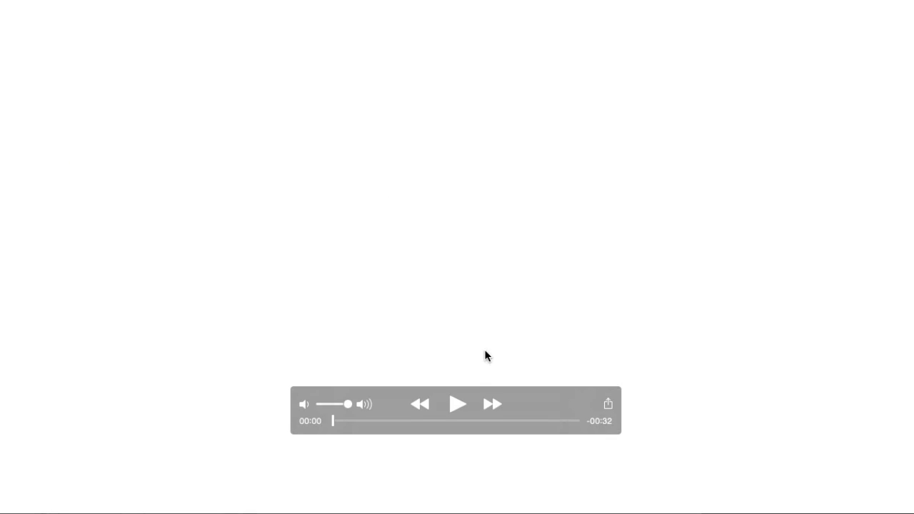
# Play the exported 32-second video in QuickTime Player.
pyautogui.click(455, 404)
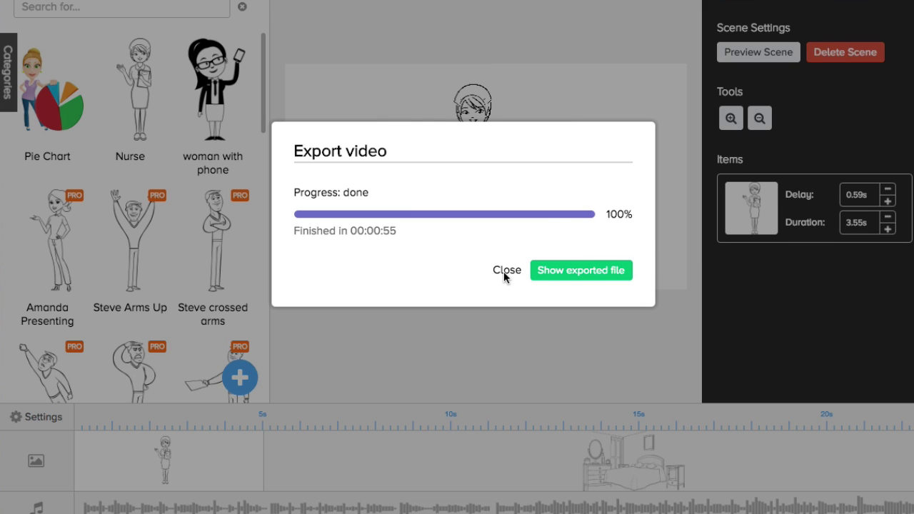
# Close the Export video dialog and open the bedroom scene from the timeline.
pyautogui.click(505, 270)
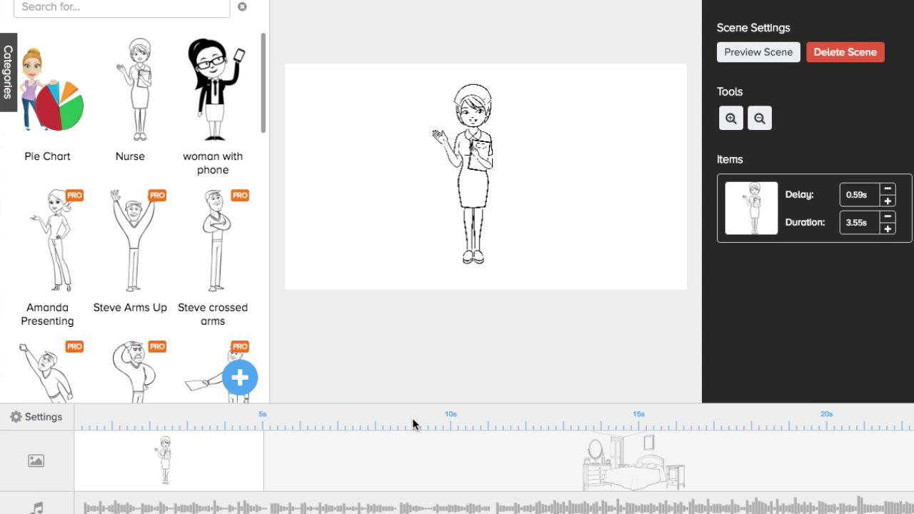
pyautogui.click(407, 455)
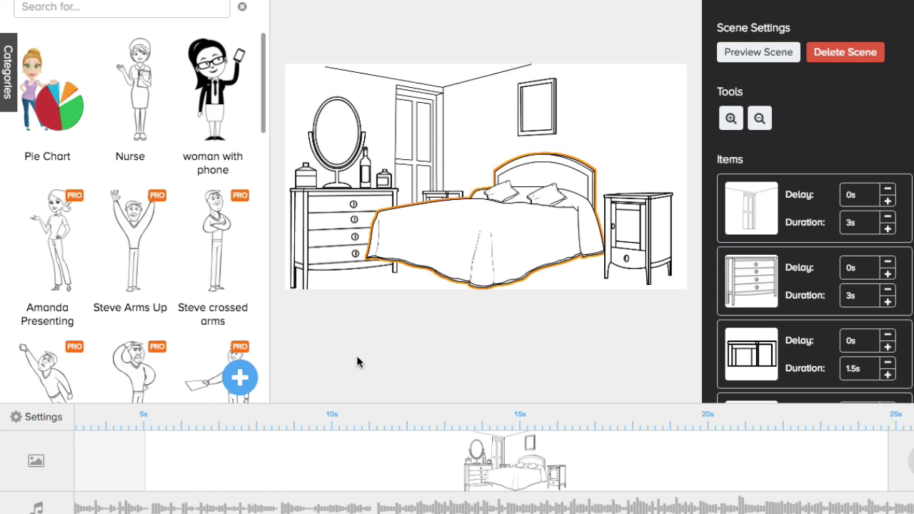
pyautogui.click(43, 417)
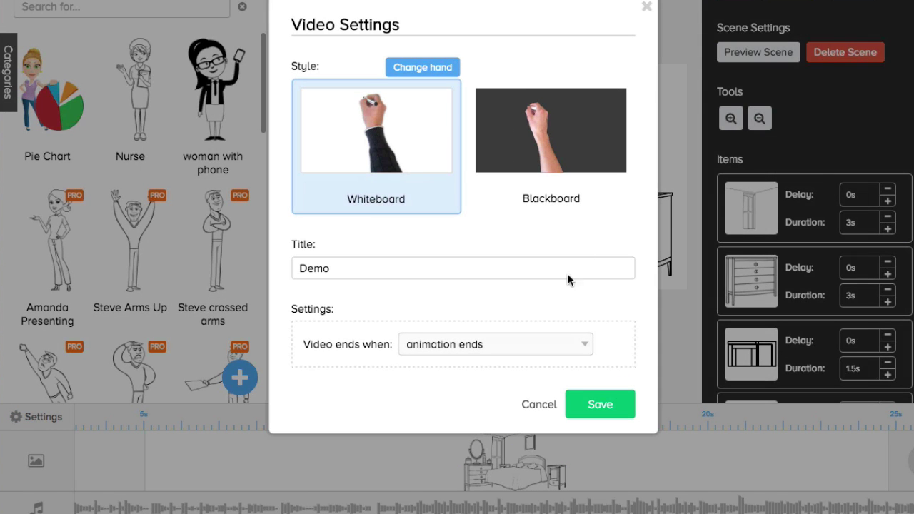
pyautogui.click(562, 164)
pyautogui.click(590, 404)
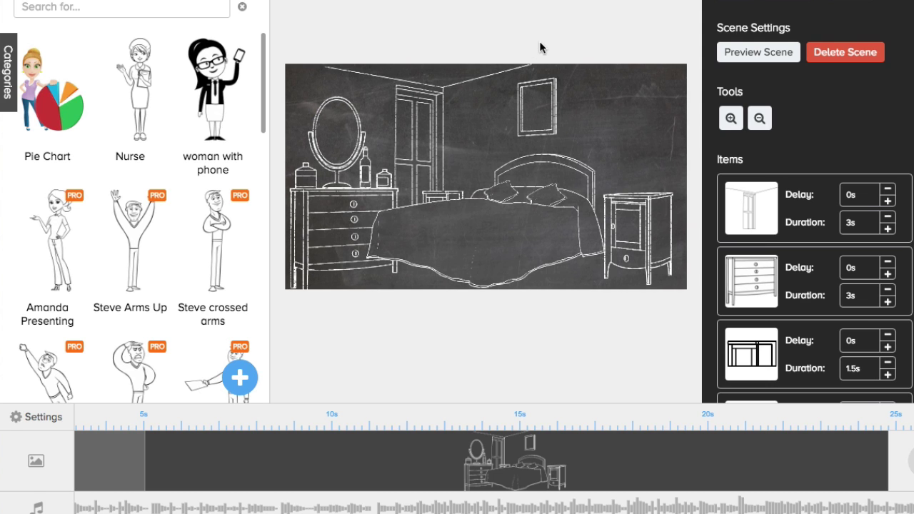
pyautogui.click(54, 420)
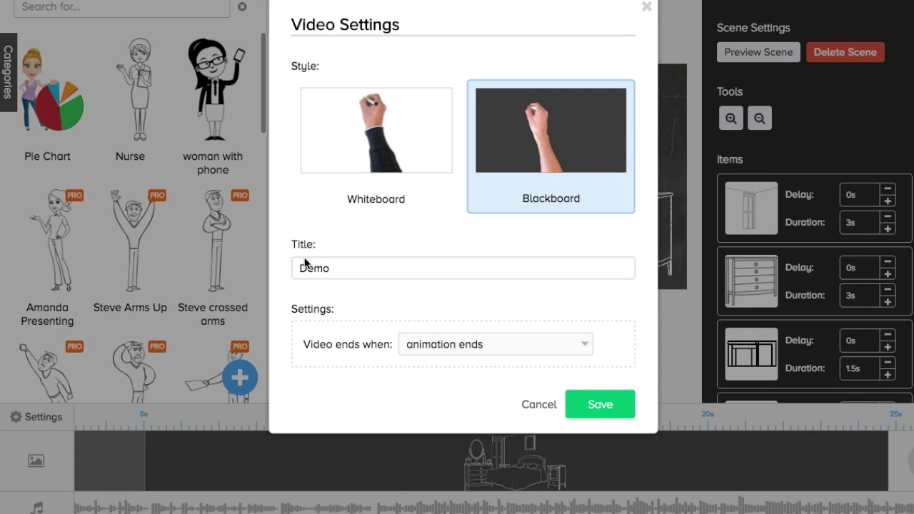
pyautogui.click(364, 156)
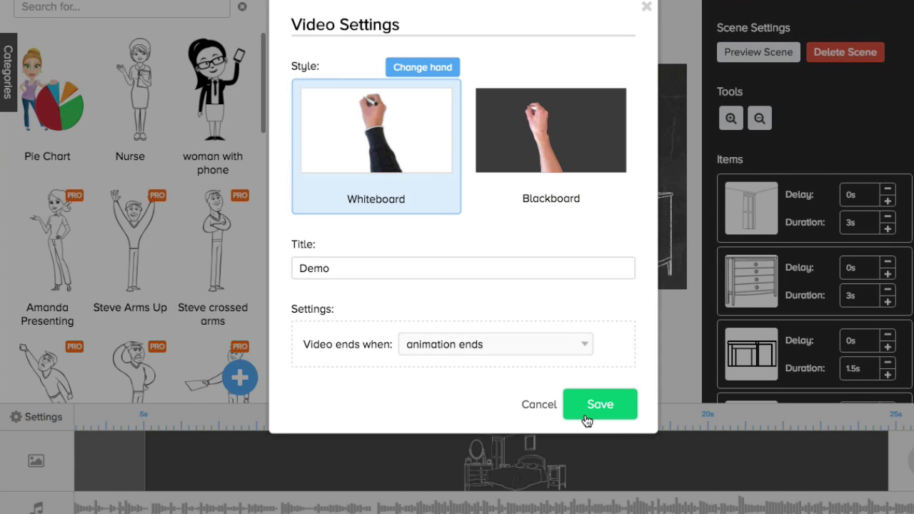
pyautogui.click(537, 343)
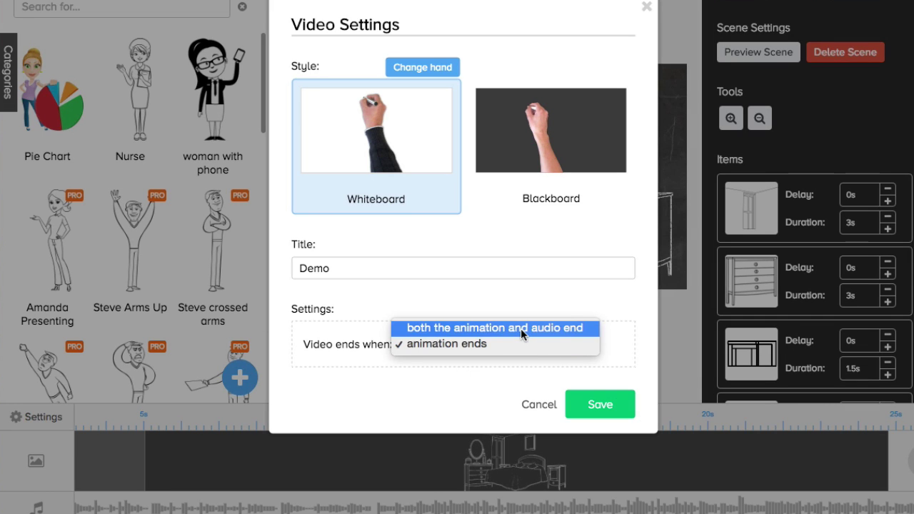
pyautogui.click(521, 329)
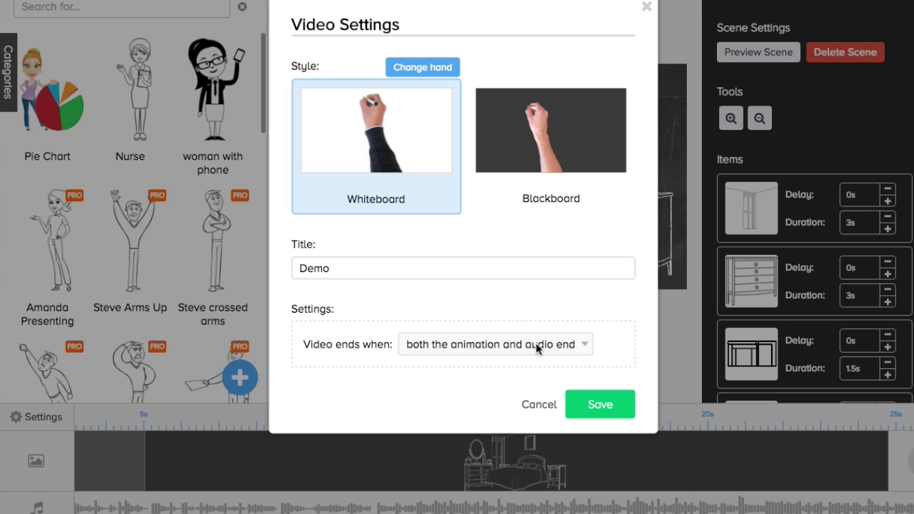
pyautogui.click(536, 343)
pyautogui.click(525, 360)
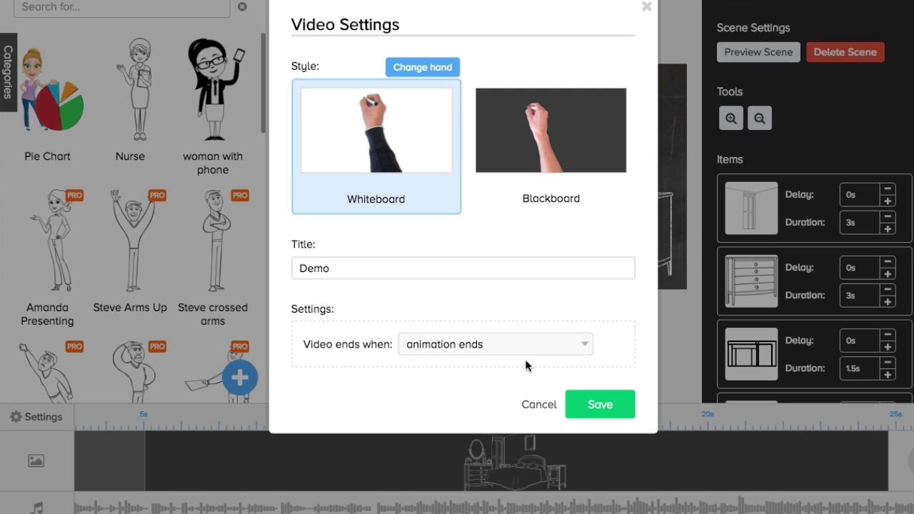
pyautogui.click(579, 404)
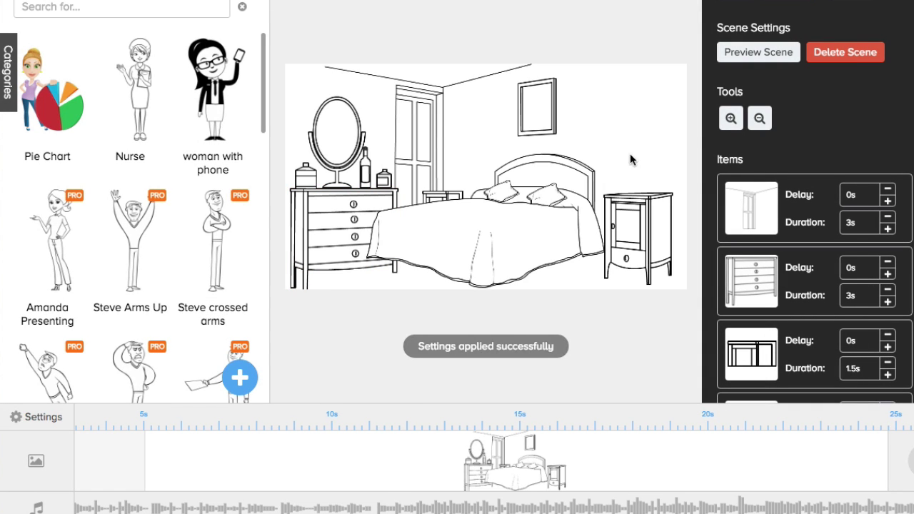